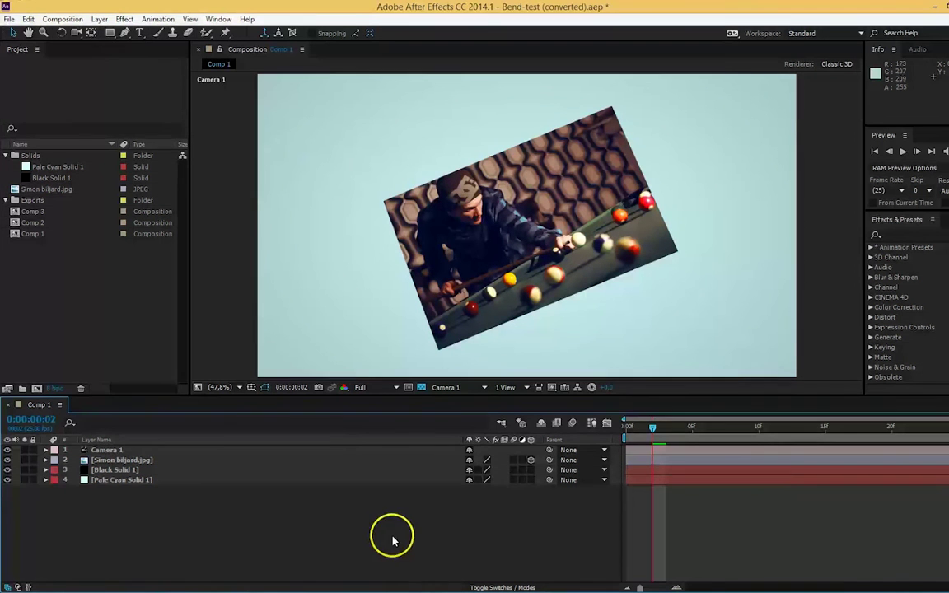
Launch the AEmpeg v3.jsx panel from the Window menu and accept the FFmpeg installation
{"action": "left_click", "coordinate": [9, 18]}
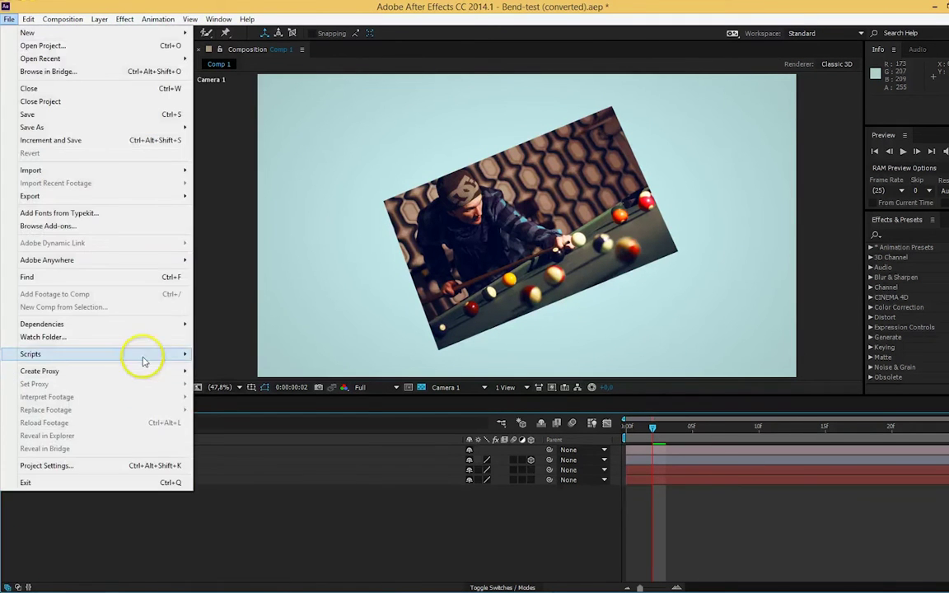
{"action": "left_click", "coordinate": [220, 18]}
{"action": "left_click", "coordinate": [221, 18]}
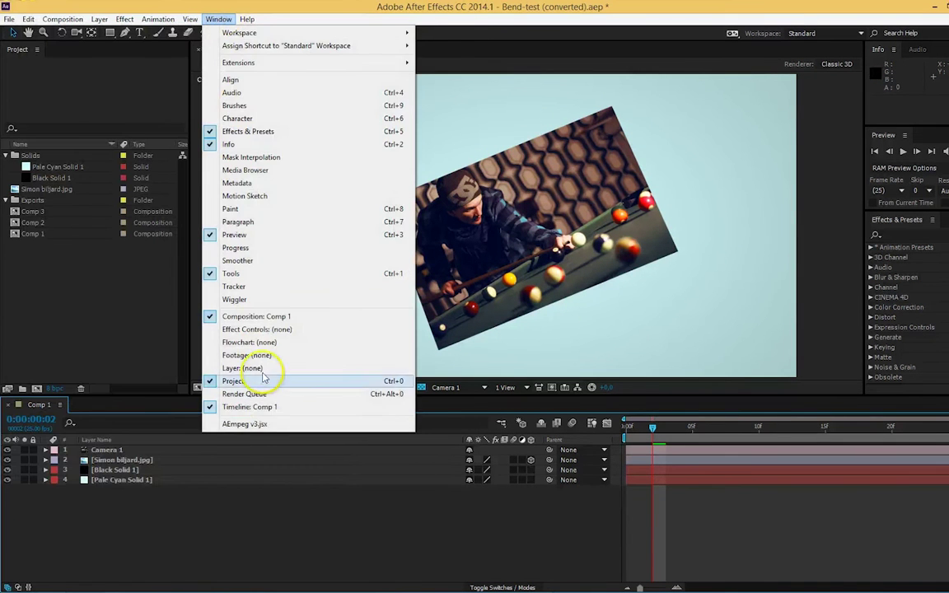
{"action": "left_click", "coordinate": [277, 425]}
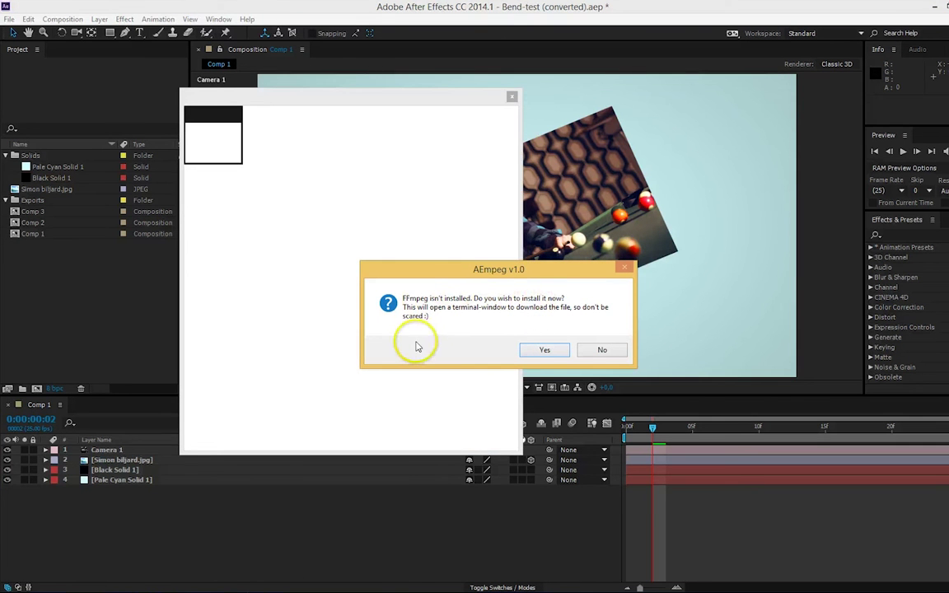
{"action": "left_click", "coordinate": [537, 353]}
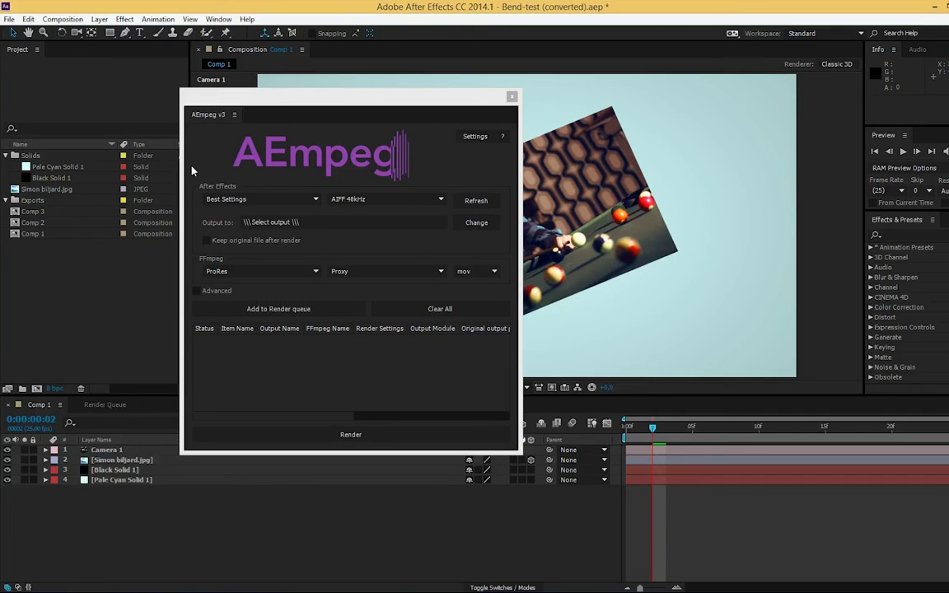
Set AEmpeg's output module to Lossless
{"action": "left_click", "coordinate": [263, 207]}
{"action": "left_click", "coordinate": [262, 200]}
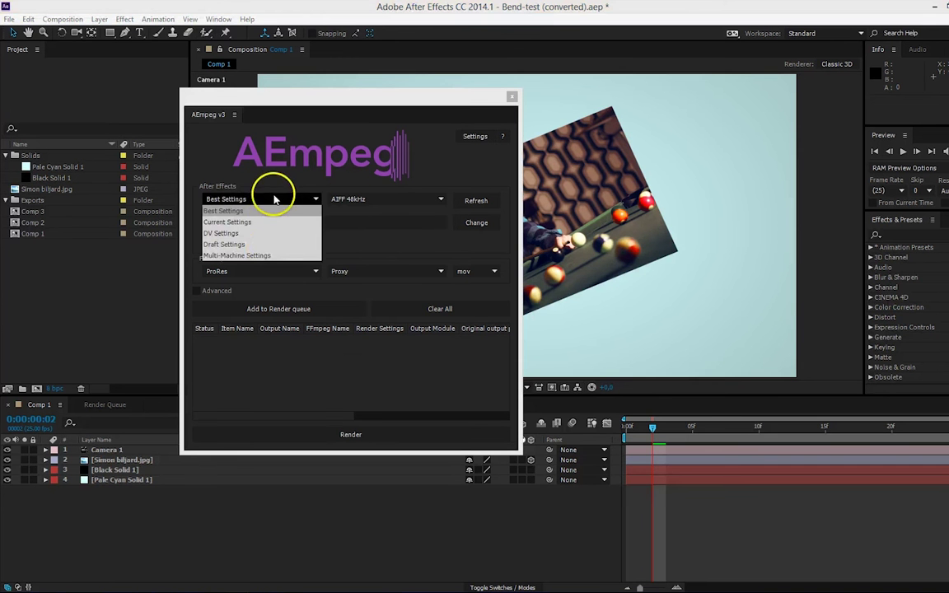
{"action": "left_click", "coordinate": [356, 199]}
{"action": "left_click", "coordinate": [366, 256]}
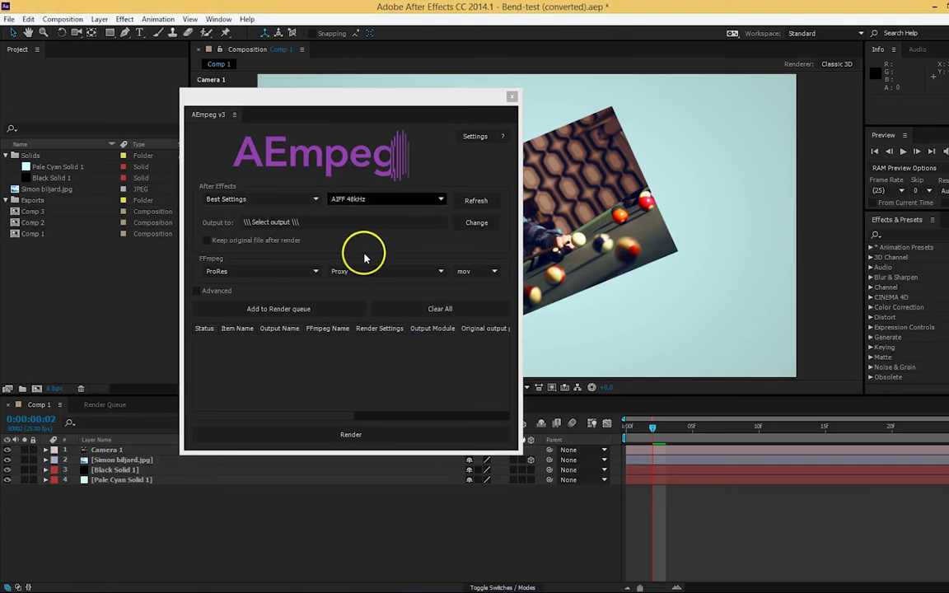
Save the output as My Movie in C:\AEexports, then add Comp 1 to the AEmpeg render queue
{"action": "left_click", "coordinate": [476, 222]}
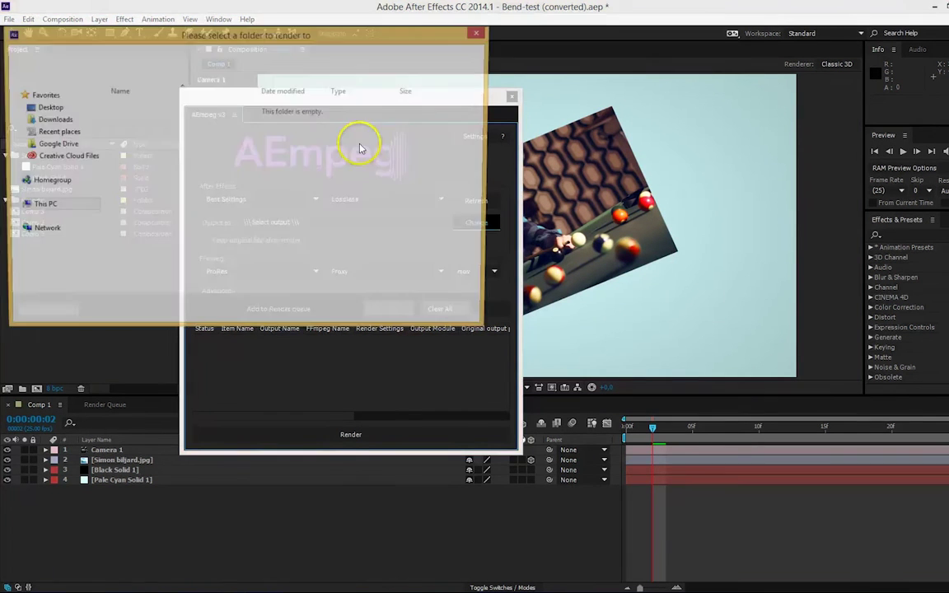
{"action": "left_click", "coordinate": [282, 60]}
{"action": "type", "text": "C:\\AEexports"}
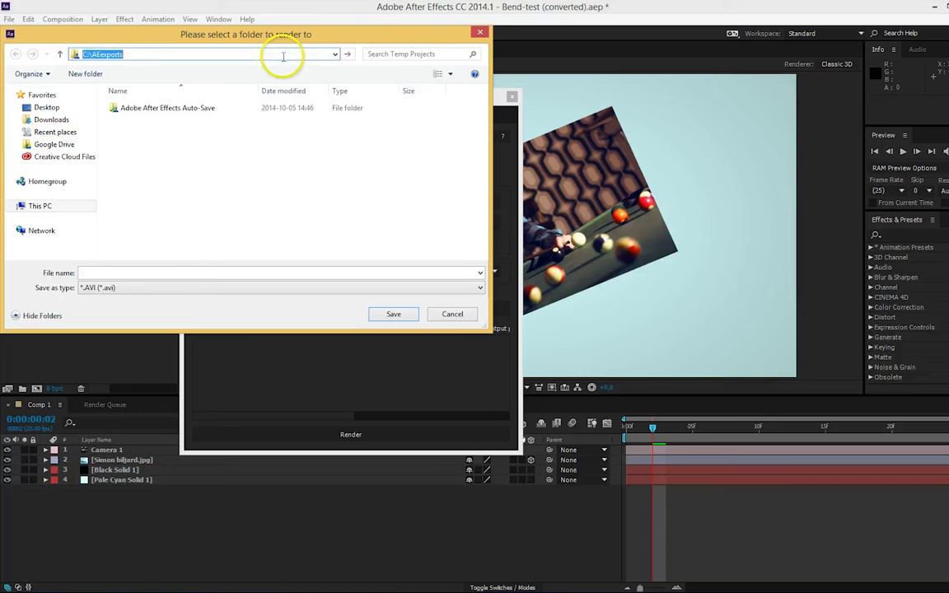
{"action": "key", "text": "Return"}
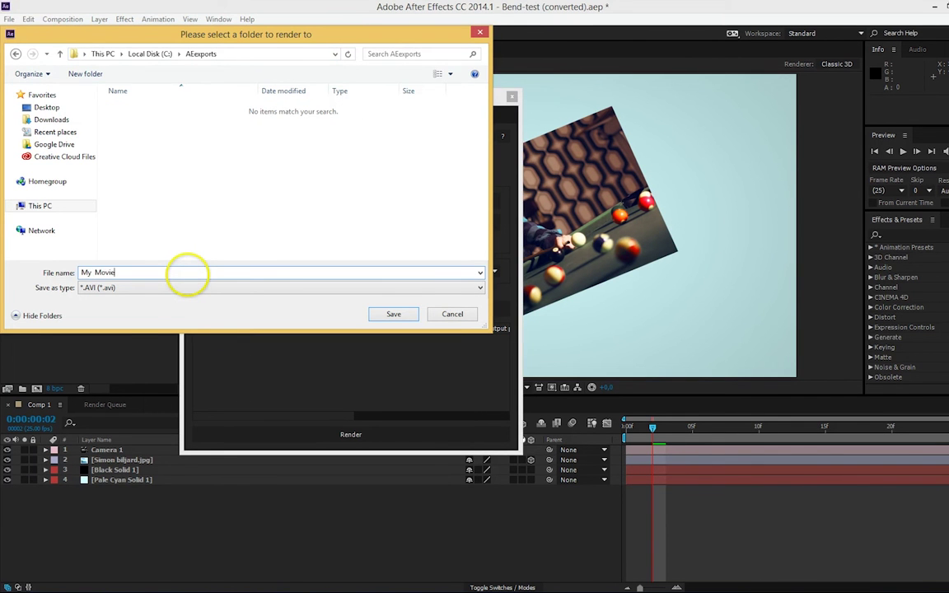
{"action": "key", "text": "Return"}
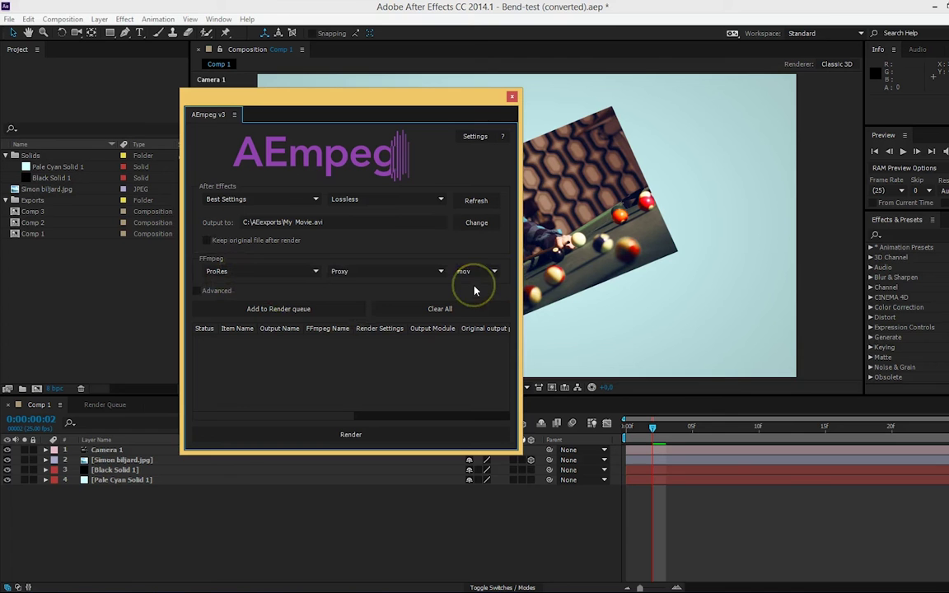
{"action": "left_click", "coordinate": [37, 233]}
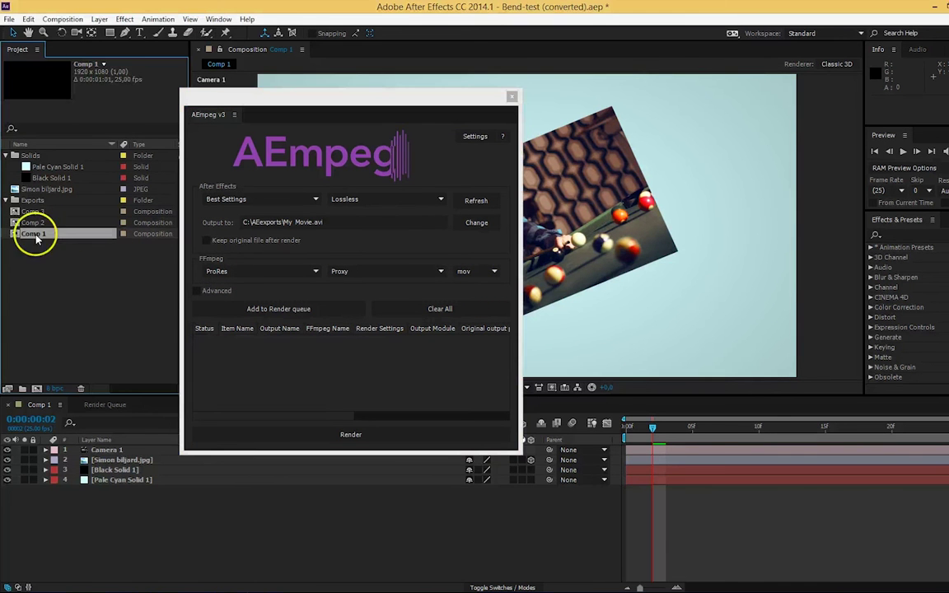
{"action": "left_click", "coordinate": [284, 311]}
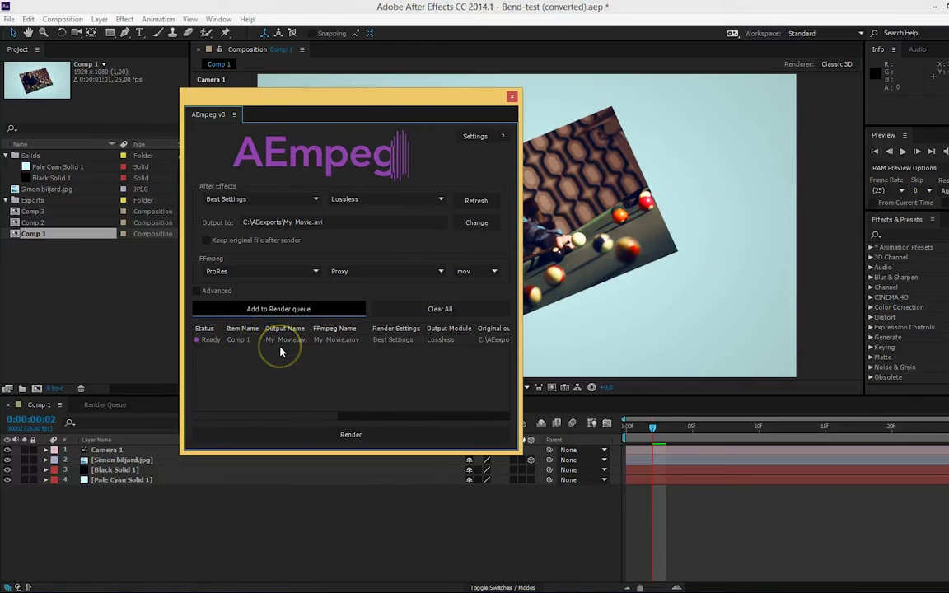
Render the queued Comp 1 job and select the resulting My Movie file in the AEexports folder
{"action": "left_click", "coordinate": [366, 440]}
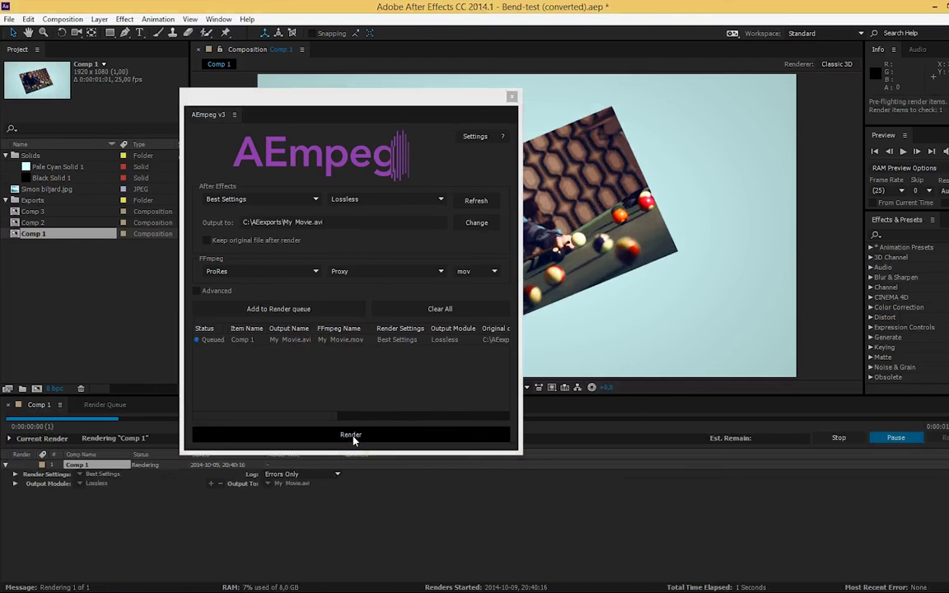
{"action": "left_click", "coordinate": [367, 376]}
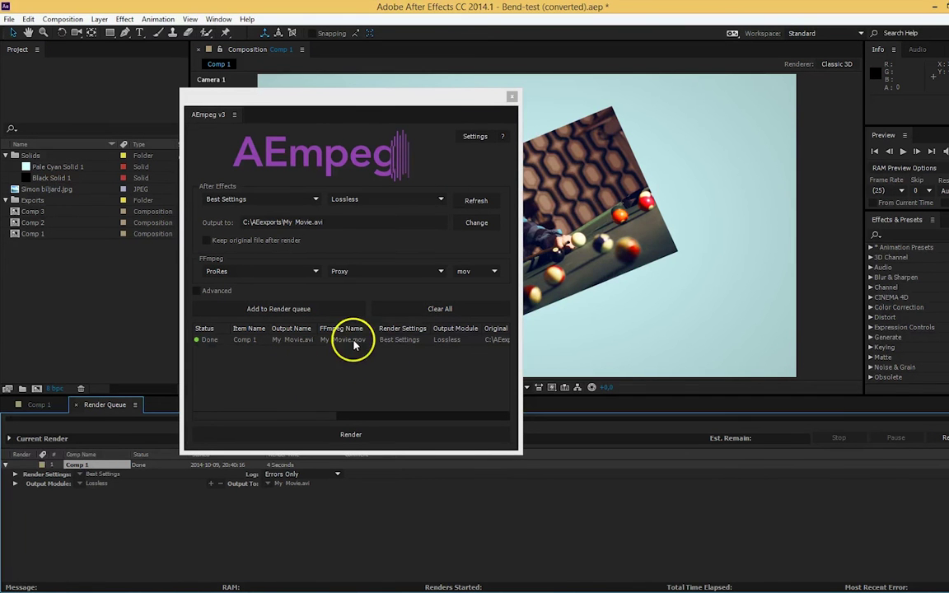
{"action": "left_click", "coordinate": [18, 583]}
{"action": "left_click", "coordinate": [533, 183]}
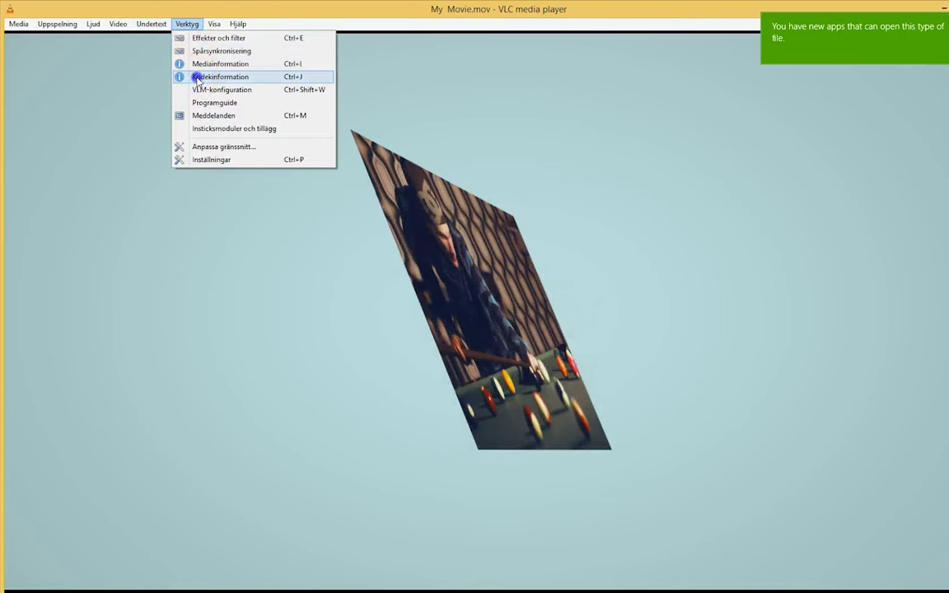
View My Movie.mov's codec information in VLC, confirming Apple ProRes (apco) at 1920x1080
{"action": "left_click", "coordinate": [198, 77]}
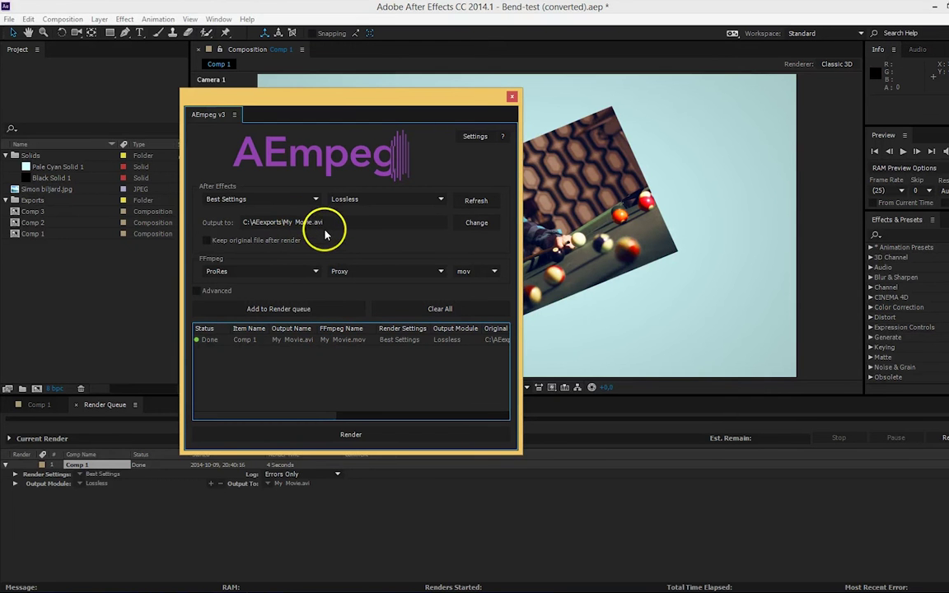
Enable 'Keep original file after render' in the AEmpeg panel
{"action": "left_click", "coordinate": [219, 240]}
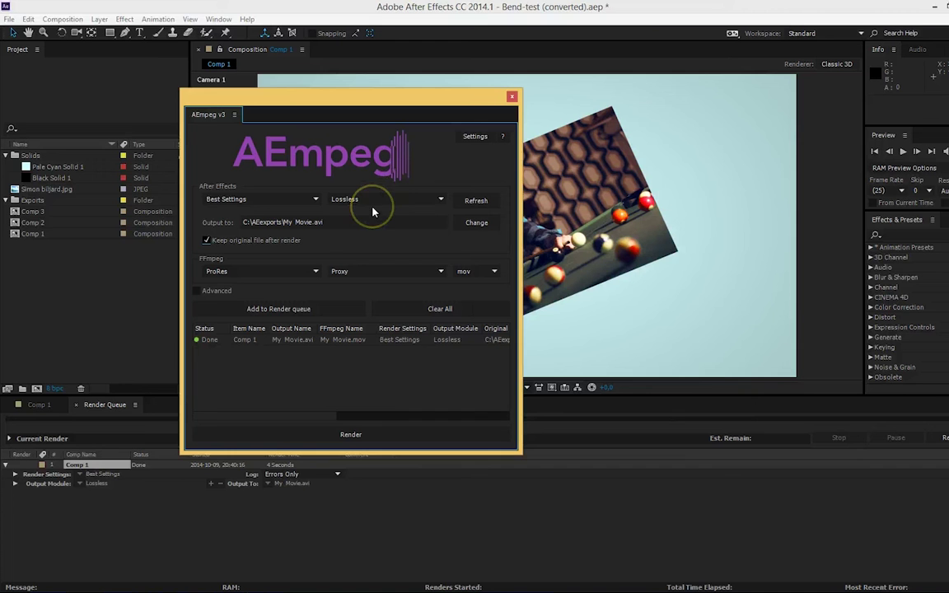
Start a new output module template using the QuickTime format
{"action": "left_click", "coordinate": [28, 18]}
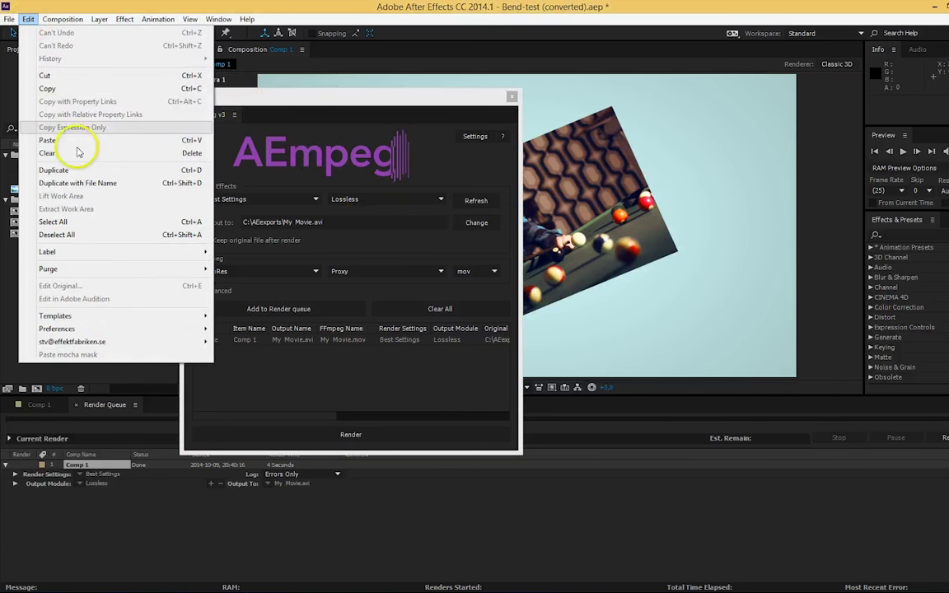
{"action": "mouse_move", "coordinate": [113, 323]}
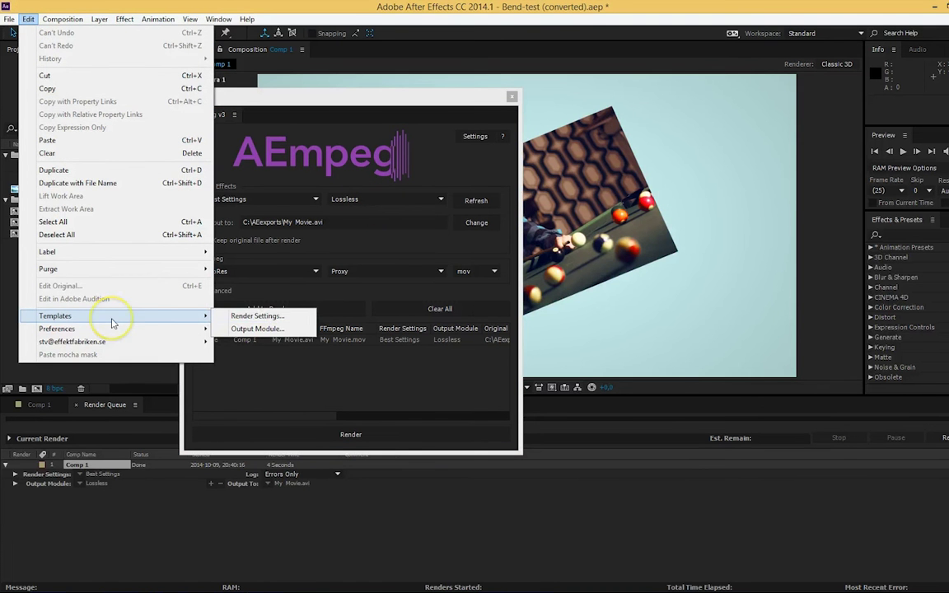
{"action": "left_click", "coordinate": [266, 329]}
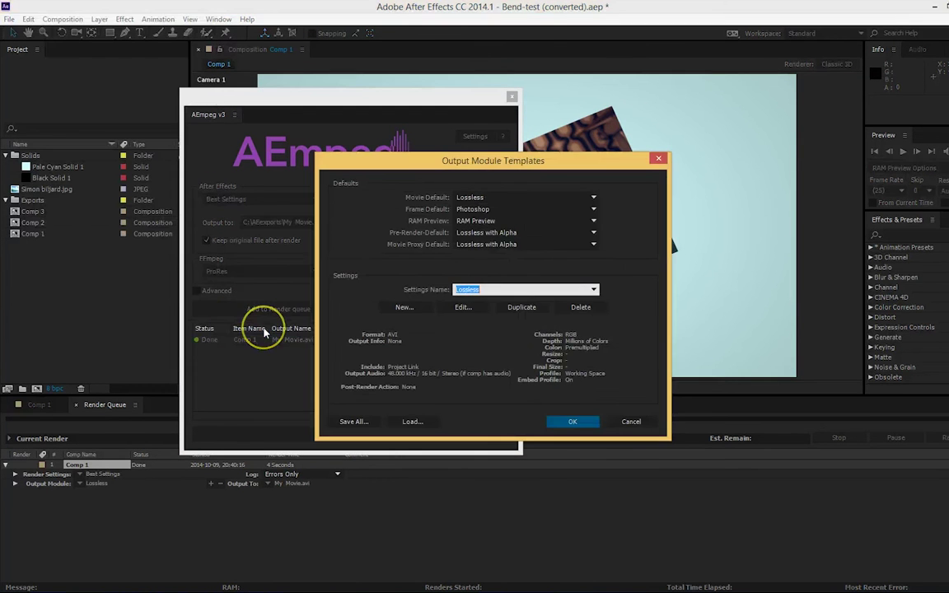
{"action": "left_click", "coordinate": [404, 307]}
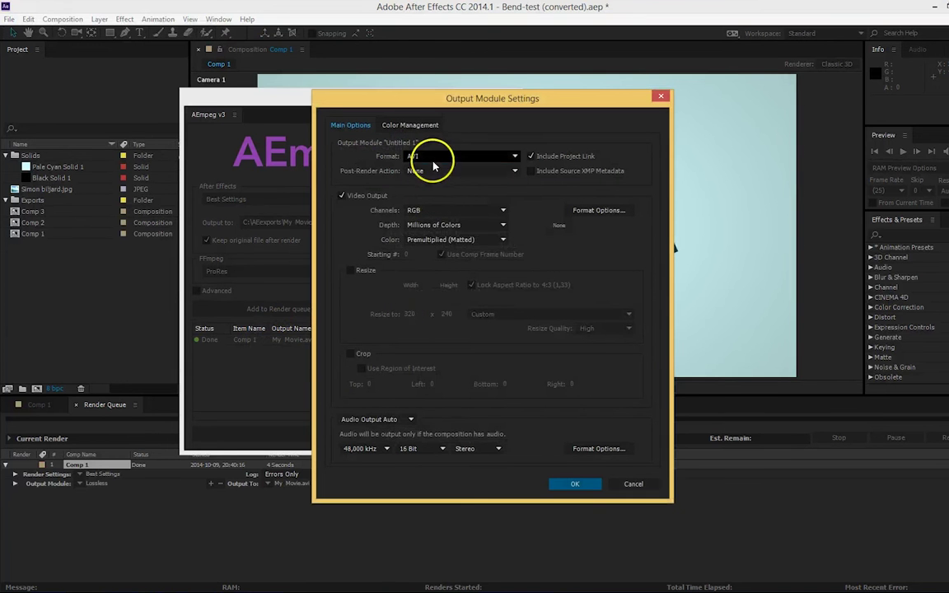
{"action": "left_click", "coordinate": [434, 165]}
{"action": "left_click", "coordinate": [414, 299]}
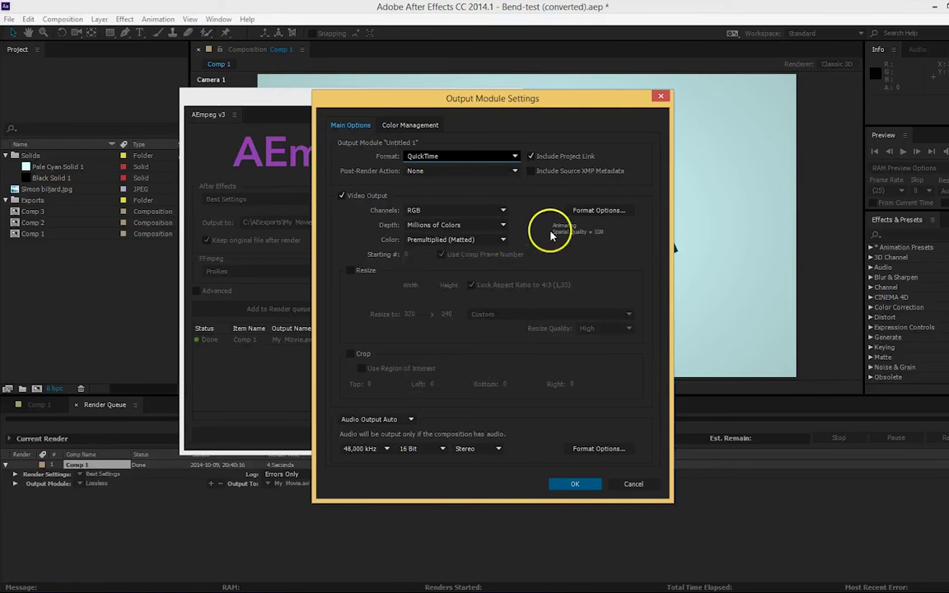
Set the template's video codec to GoPro CineForm and name it QT Cineform
{"action": "left_click", "coordinate": [587, 208]}
{"action": "left_click", "coordinate": [467, 117]}
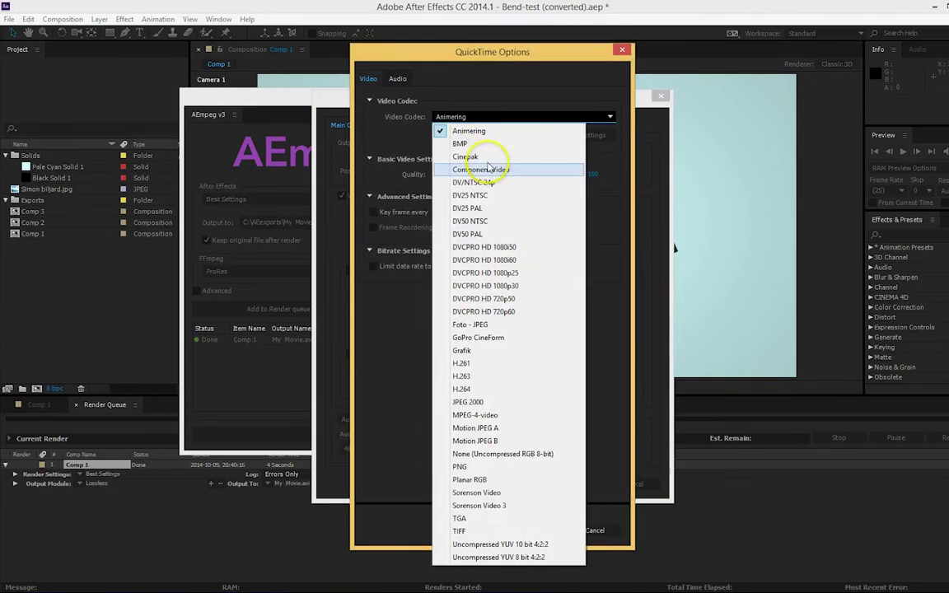
{"action": "left_click", "coordinate": [499, 337]}
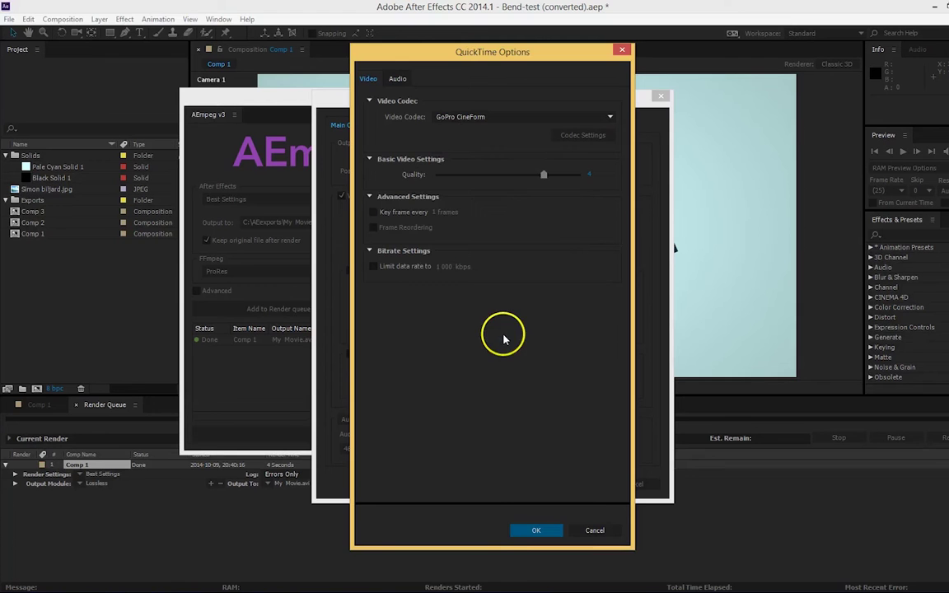
{"action": "left_click", "coordinate": [532, 529]}
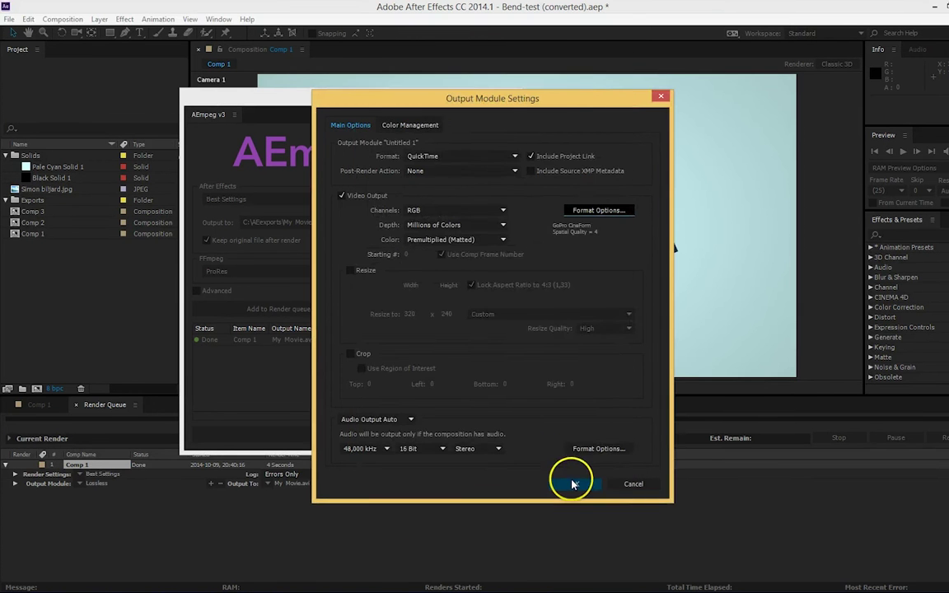
{"action": "left_click", "coordinate": [574, 483]}
{"action": "type", "text": "QT Cineform"}
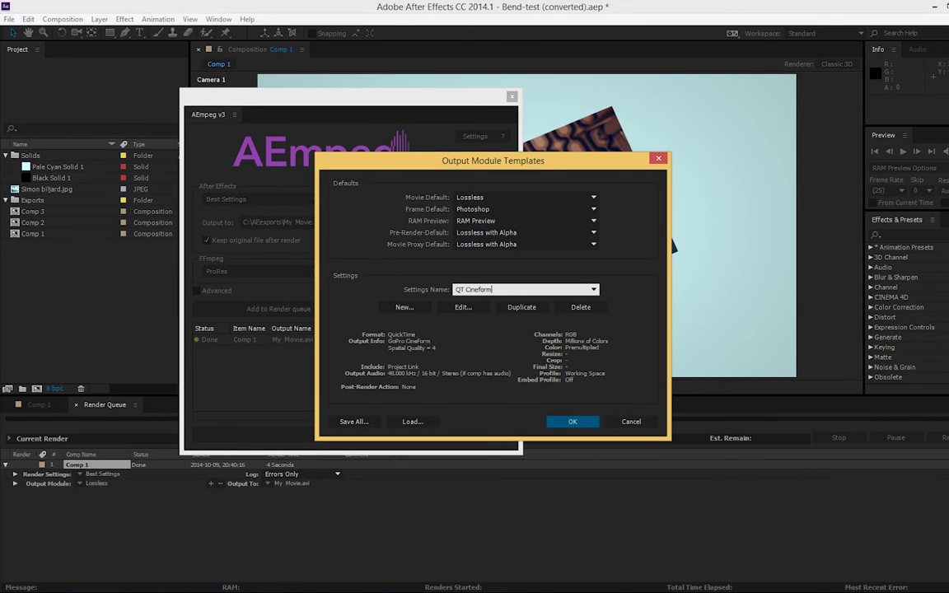
Save the QT Cineform template, refresh AEmpeg's output modules and select QT Cineform
{"action": "left_click", "coordinate": [568, 421]}
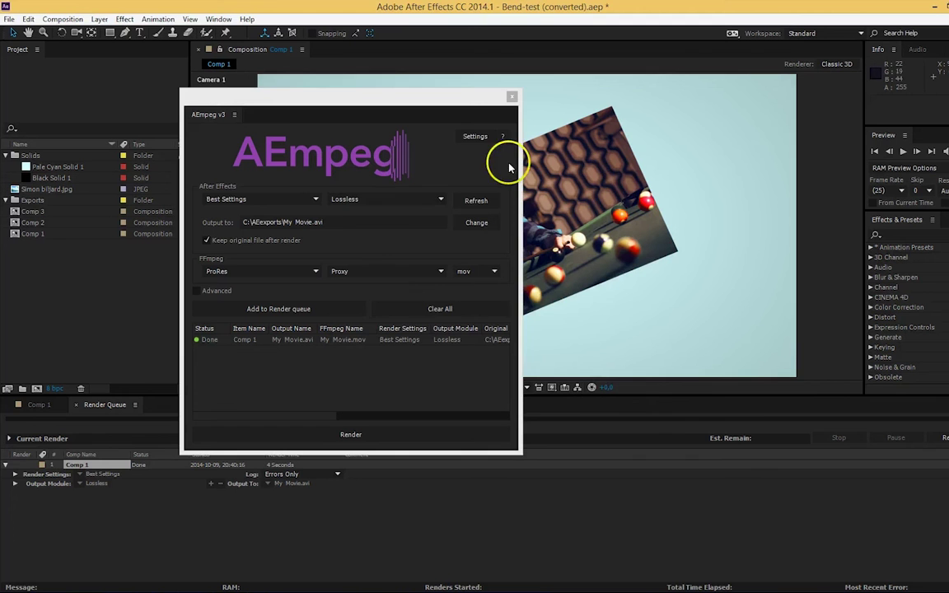
{"action": "left_click", "coordinate": [461, 203]}
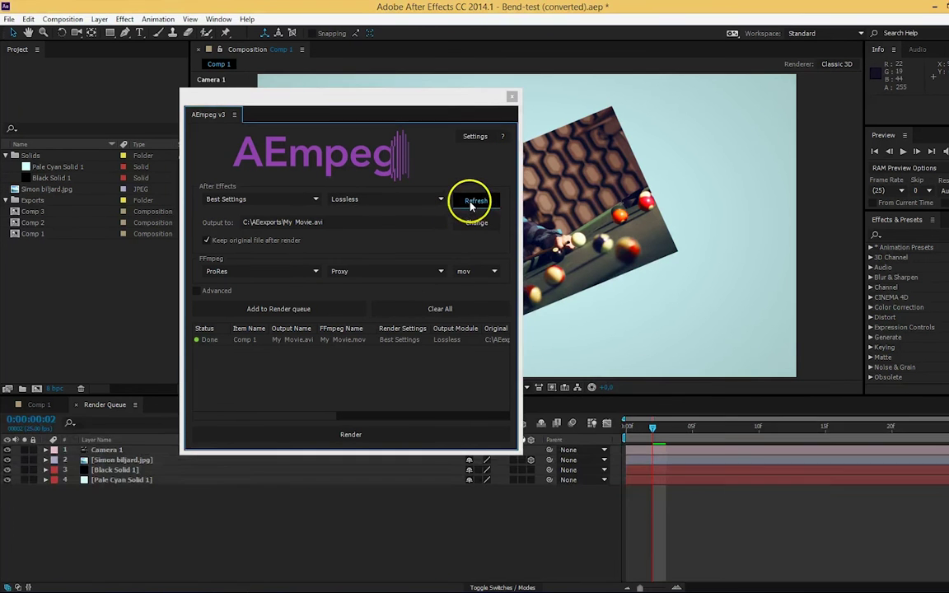
{"action": "left_click", "coordinate": [402, 200]}
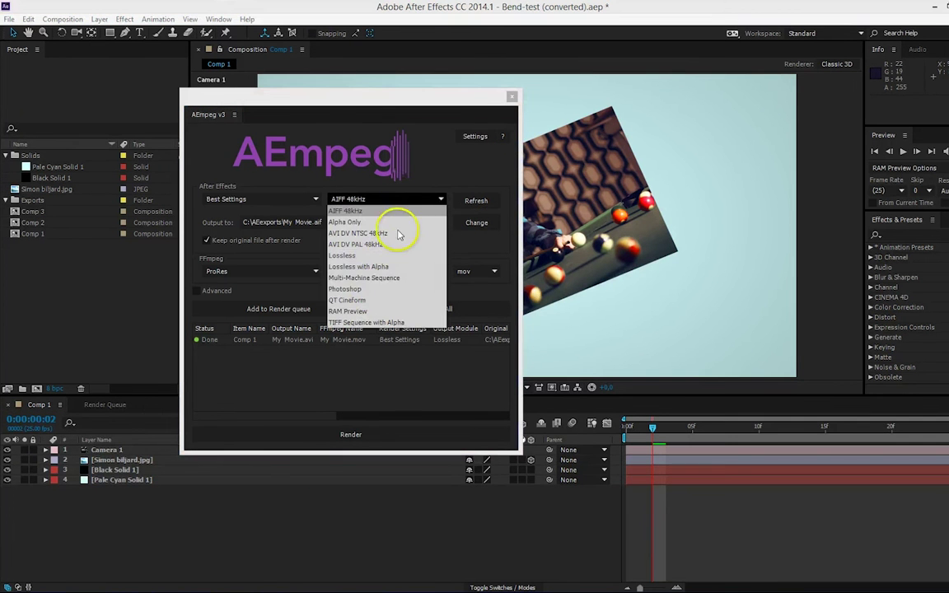
{"action": "left_click", "coordinate": [358, 301]}
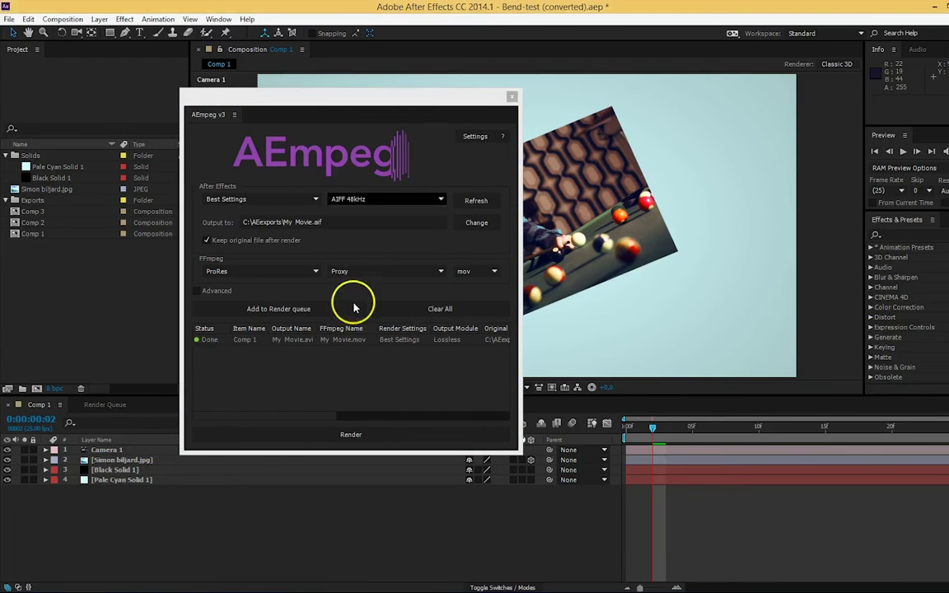
Switch the output module to TIFF Sequence with Alpha and set the subfolder to 'My subfolder'
{"action": "left_click", "coordinate": [373, 203]}
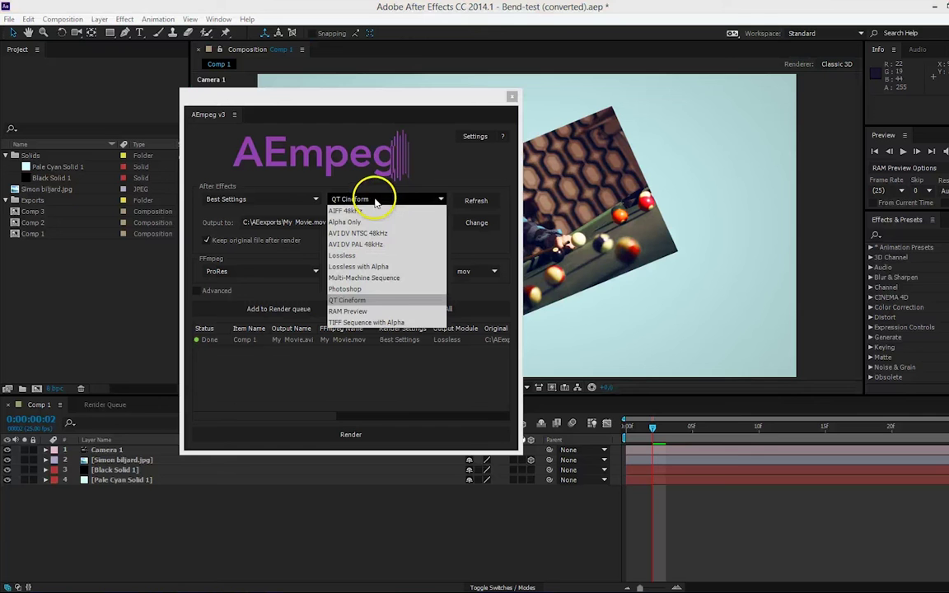
{"action": "left_click", "coordinate": [371, 321]}
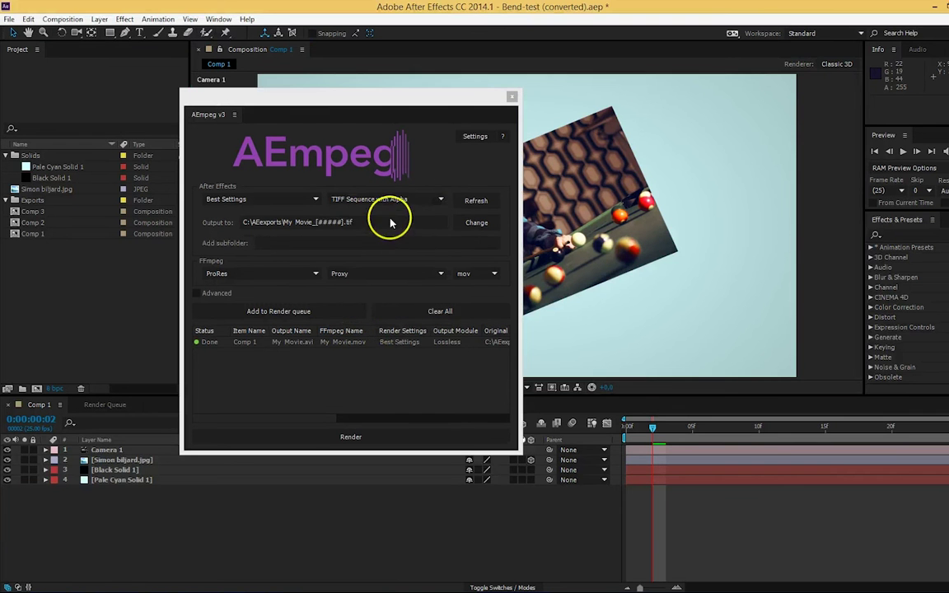
{"action": "left_click", "coordinate": [387, 212]}
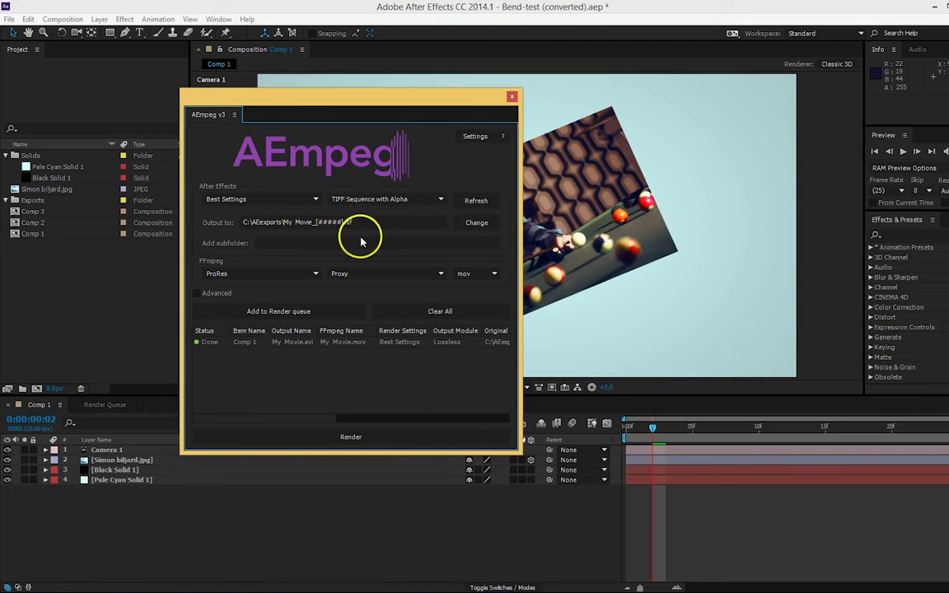
{"action": "left_click", "coordinate": [274, 242]}
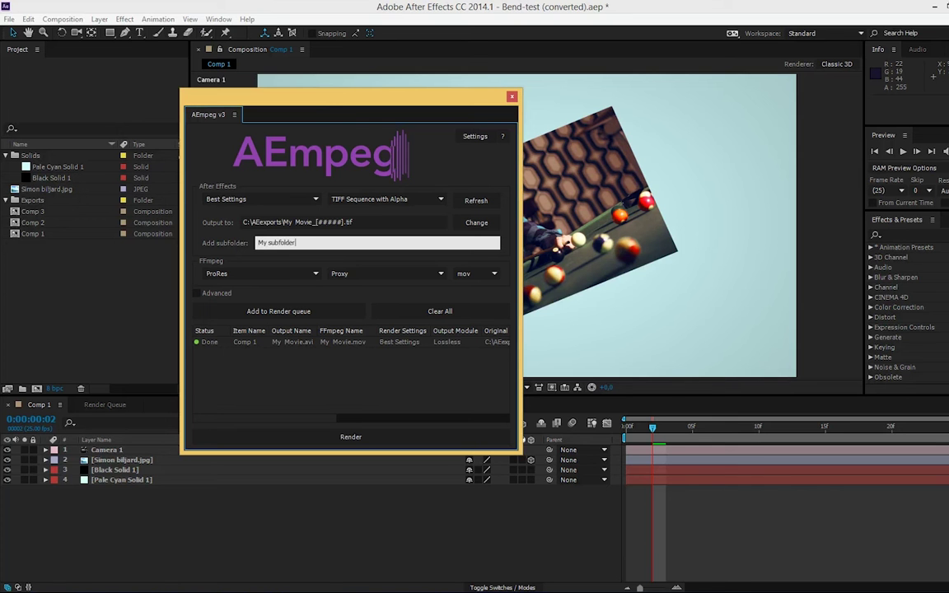
{"action": "key", "text": "Return"}
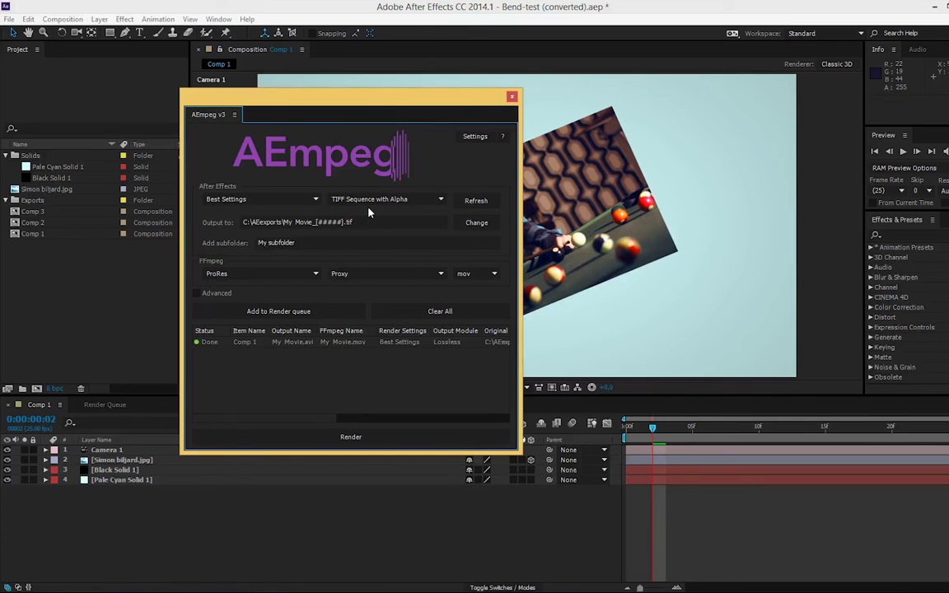
Under Advanced, output the FFmpeg file to My FFmpeg Movie.mov with overwrite enabled, and queue the job
{"action": "left_click", "coordinate": [196, 294]}
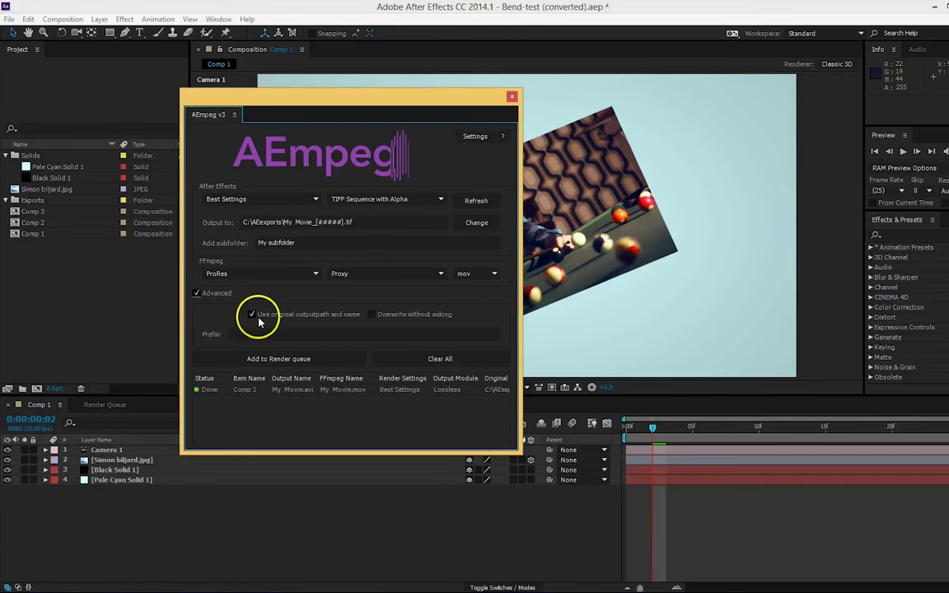
{"action": "left_click", "coordinate": [252, 314]}
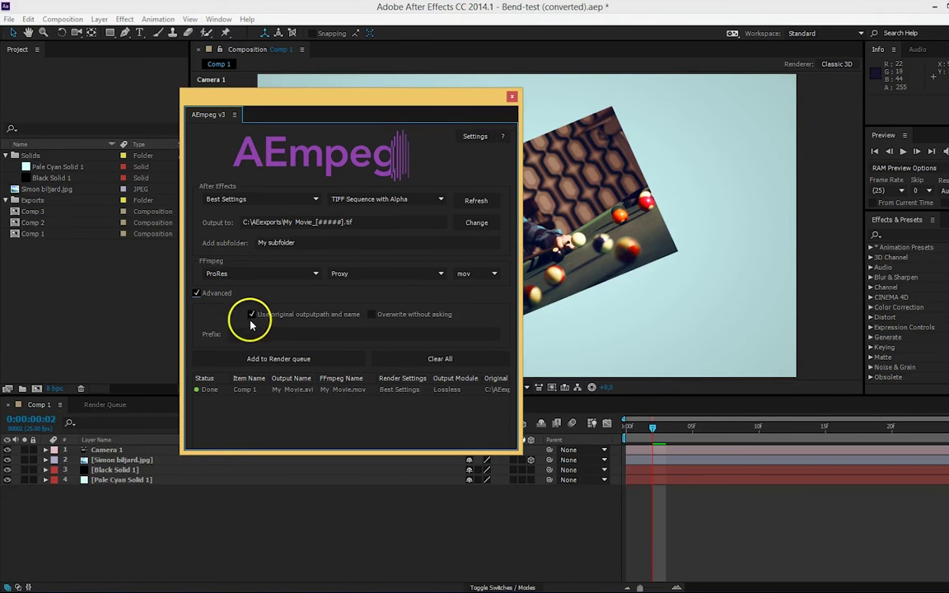
{"action": "left_click", "coordinate": [307, 314]}
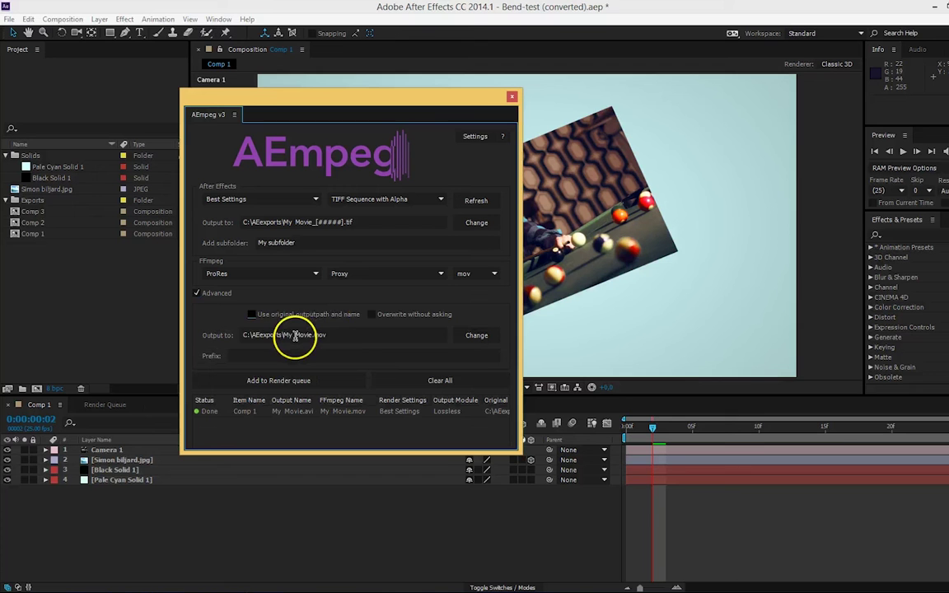
{"action": "left_click", "coordinate": [298, 335]}
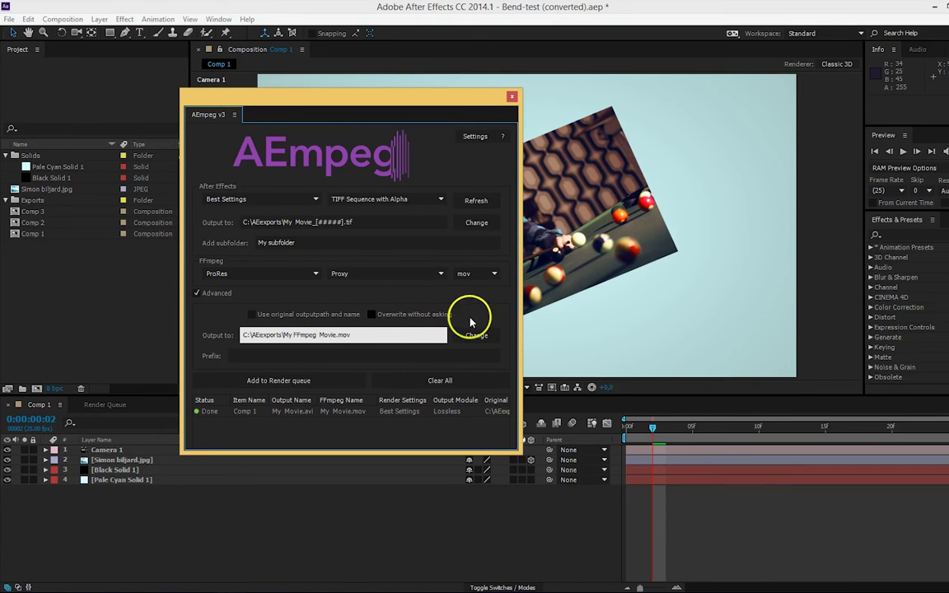
{"action": "left_click", "coordinate": [379, 316]}
{"action": "left_click", "coordinate": [251, 355]}
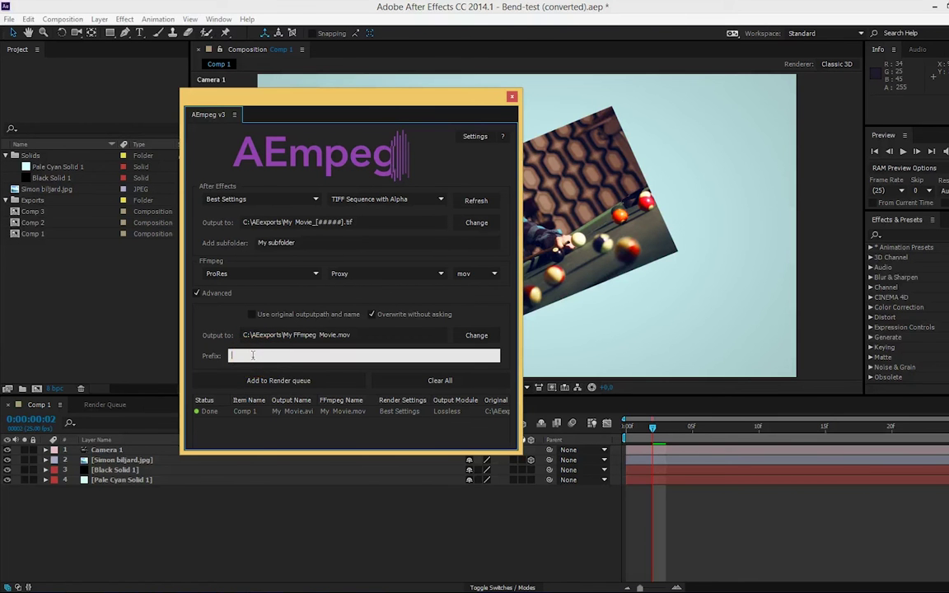
{"action": "left_click", "coordinate": [247, 381]}
Enlarge the AEmpeg panel, select the Ready job and scroll across all its queue columns
{"action": "left_click_drag", "start_coordinate": [237, 456], "coordinate": [253, 530]}
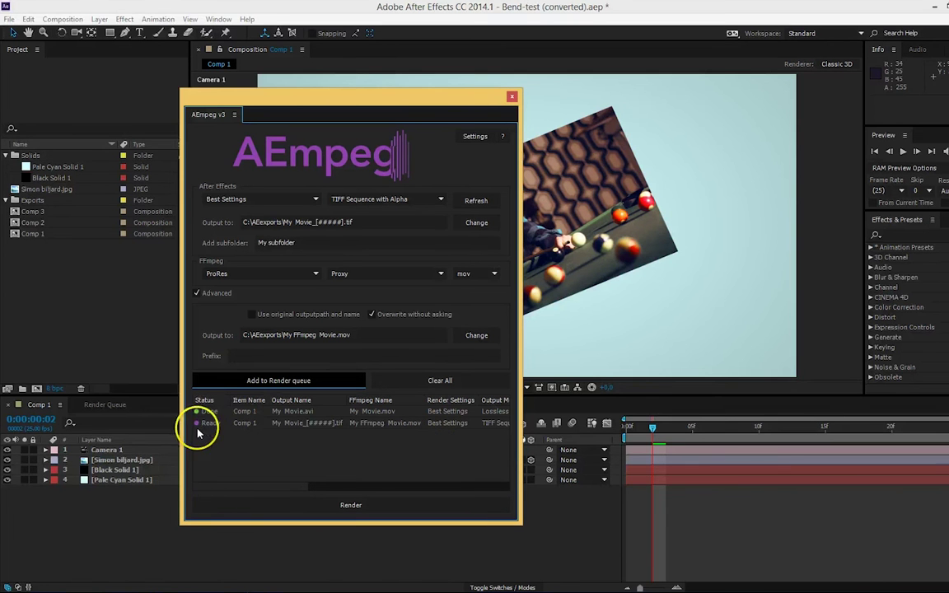
{"action": "left_click", "coordinate": [248, 425]}
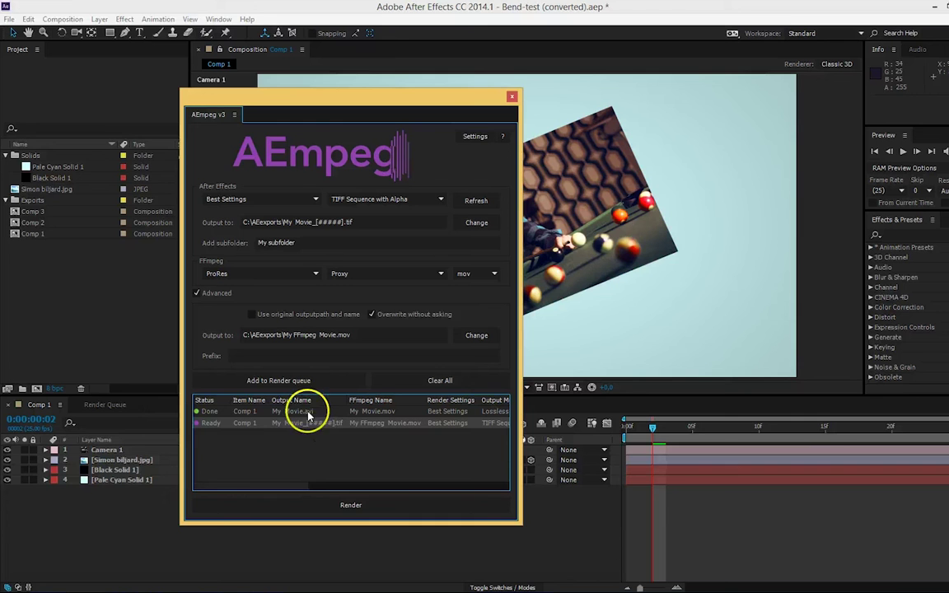
{"action": "left_click_drag", "start_coordinate": [292, 487], "coordinate": [322, 484]}
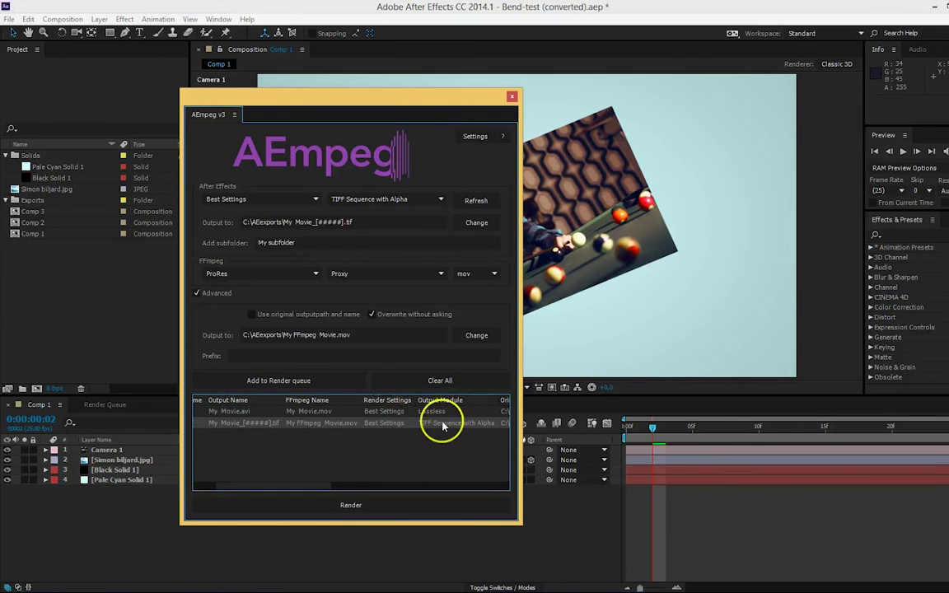
{"action": "left_click_drag", "start_coordinate": [322, 490], "coordinate": [413, 489]}
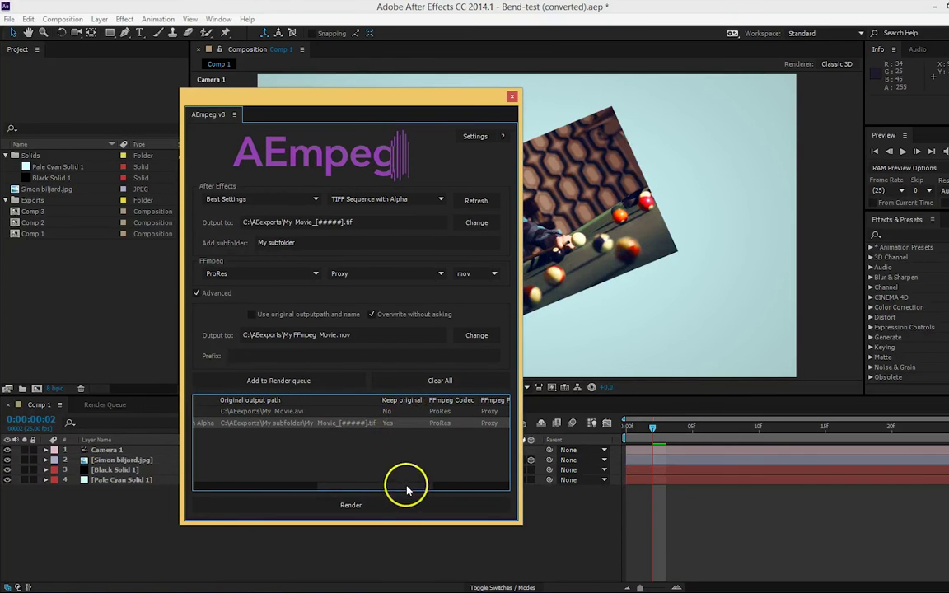
{"action": "left_click_drag", "start_coordinate": [403, 487], "coordinate": [469, 488]}
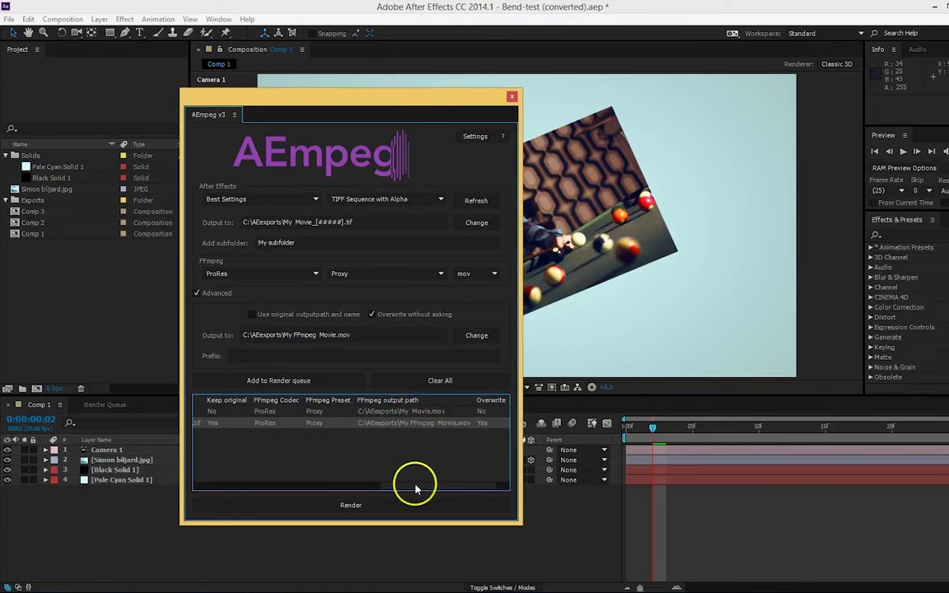
{"action": "left_click_drag", "start_coordinate": [412, 485], "coordinate": [451, 485]}
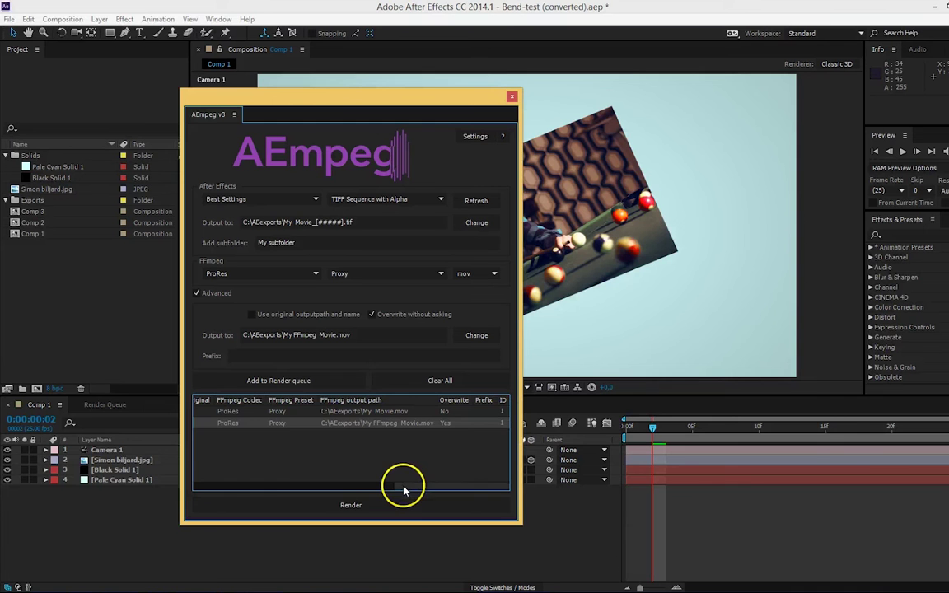
Rename Comp 1 to Comp 12 in the Project panel
{"action": "left_click_drag", "start_coordinate": [407, 491], "coordinate": [201, 484]}
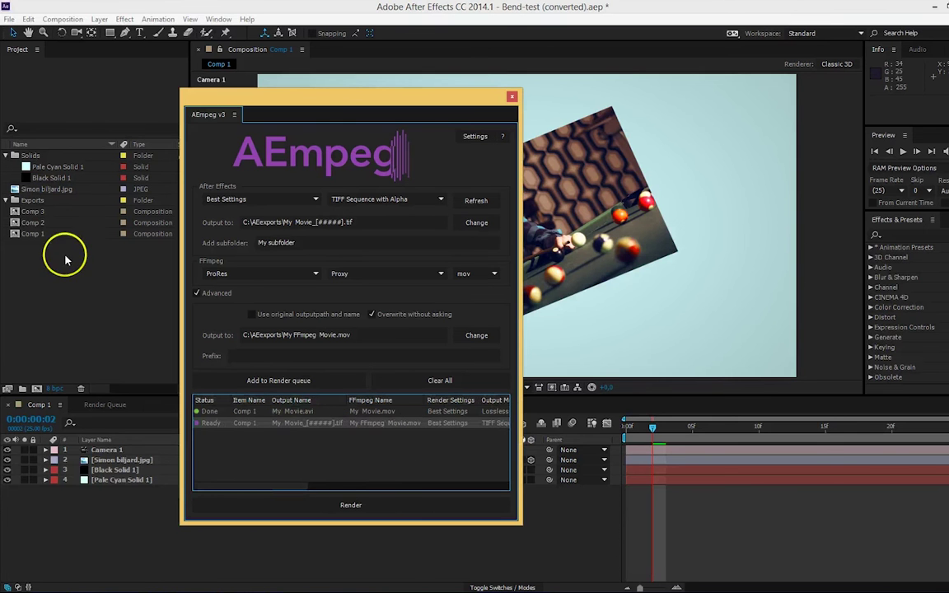
{"action": "left_click", "coordinate": [41, 234]}
{"action": "key", "text": "Return"}
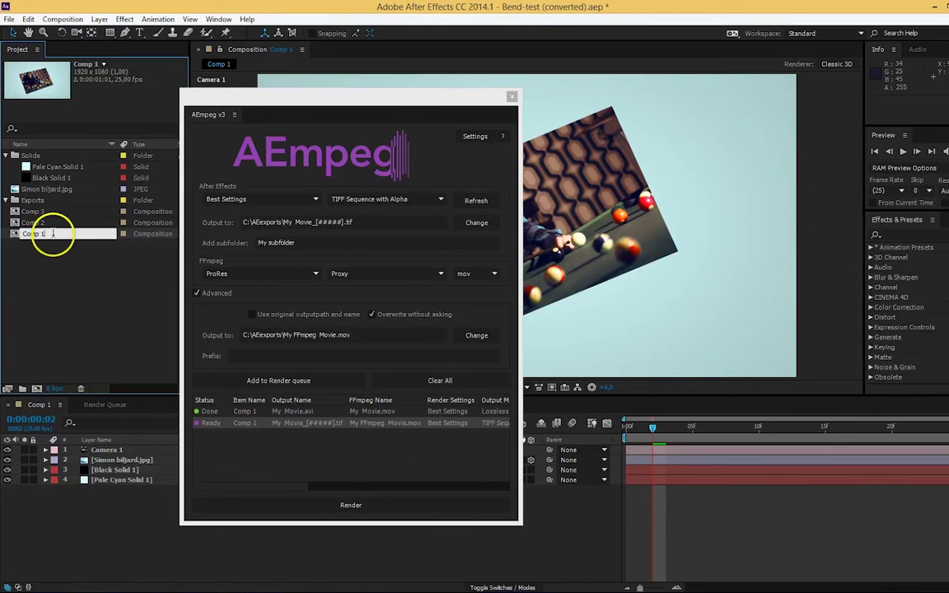
{"action": "type", "text": "2"}
{"action": "left_click", "coordinate": [51, 269]}
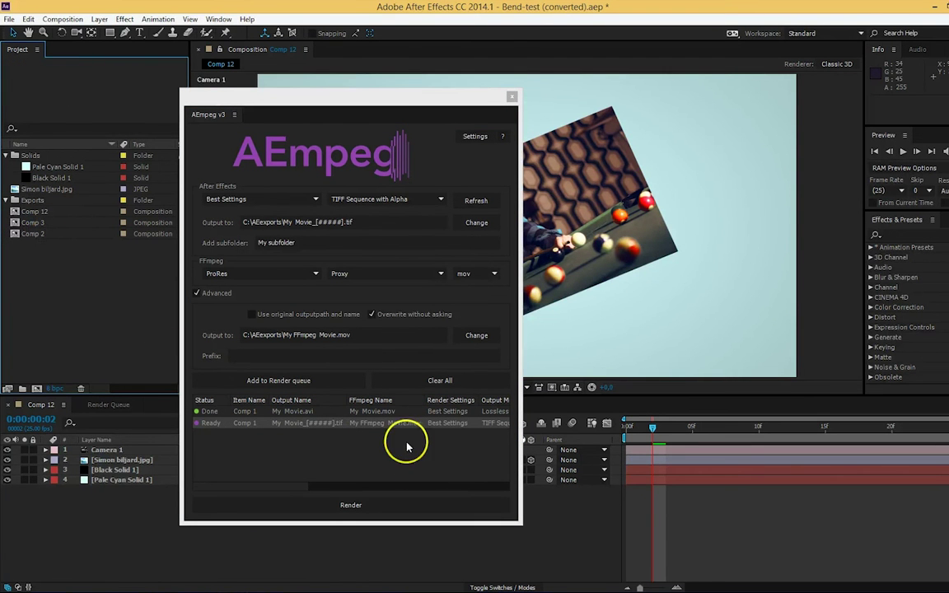
{"action": "left_click", "coordinate": [46, 212]}
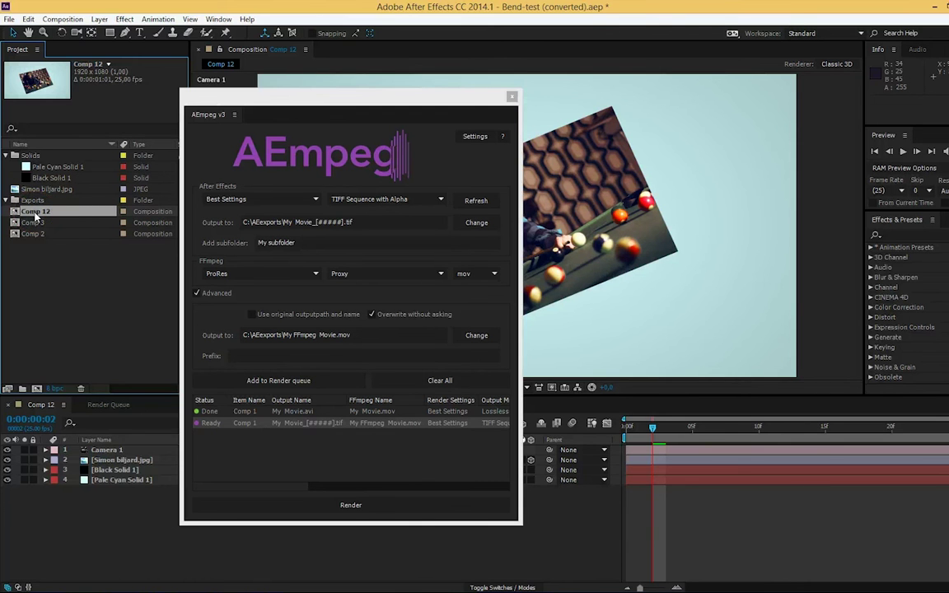
Delete the queued TIFF job and drop the composition into the AEmpeg queue as a new job
{"action": "left_click", "coordinate": [327, 434]}
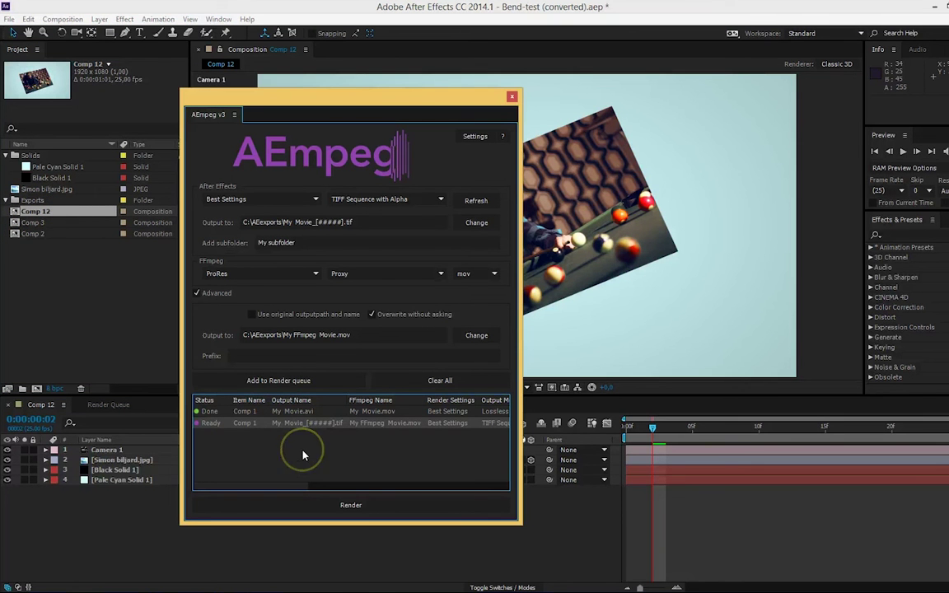
{"action": "key", "text": "Delete"}
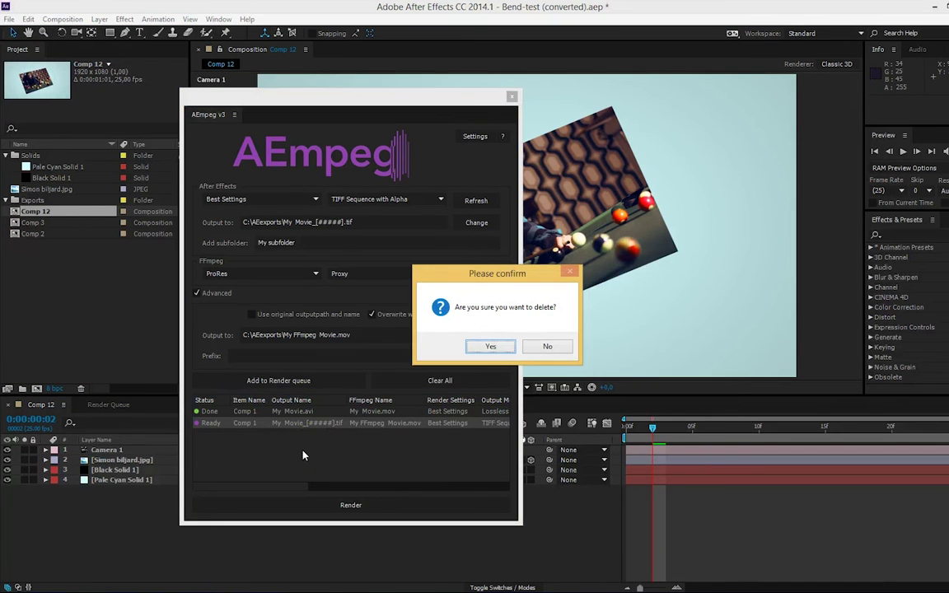
{"action": "left_click", "coordinate": [488, 346]}
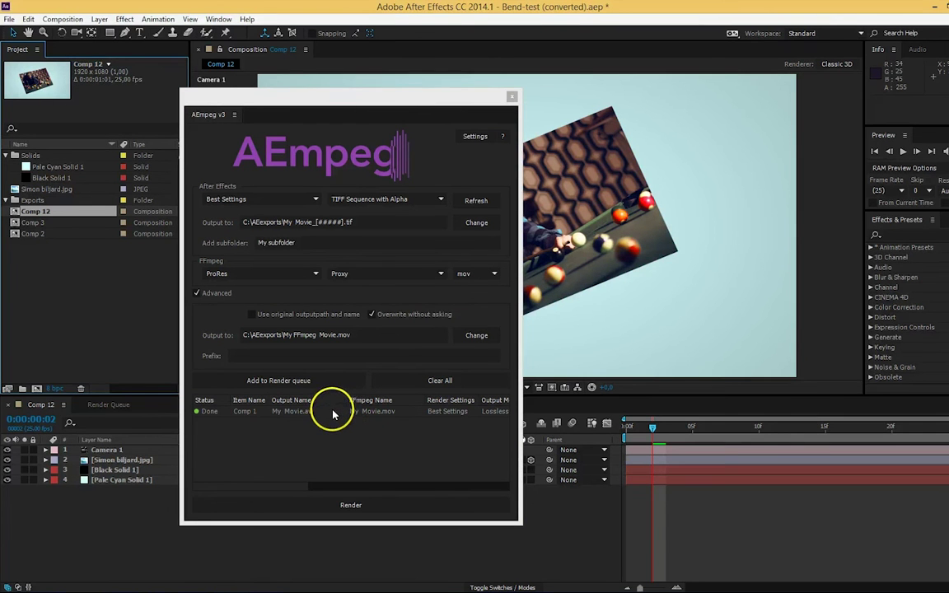
{"action": "left_click", "coordinate": [332, 414]}
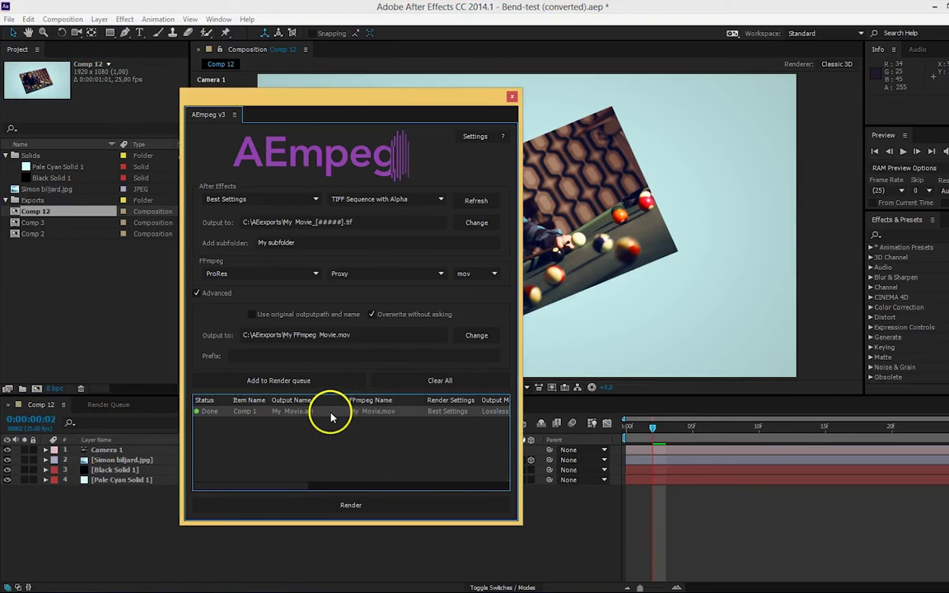
{"action": "left_click_drag", "start_coordinate": [330, 418], "coordinate": [329, 427]}
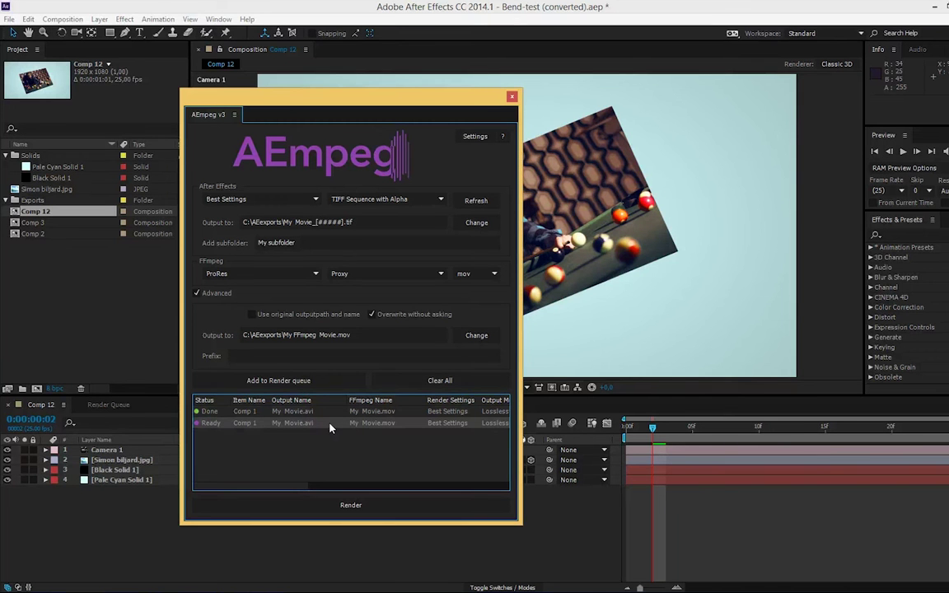
Clear the entire AEmpeg render queue, then add Comp 12 back to it
{"action": "left_click", "coordinate": [436, 380]}
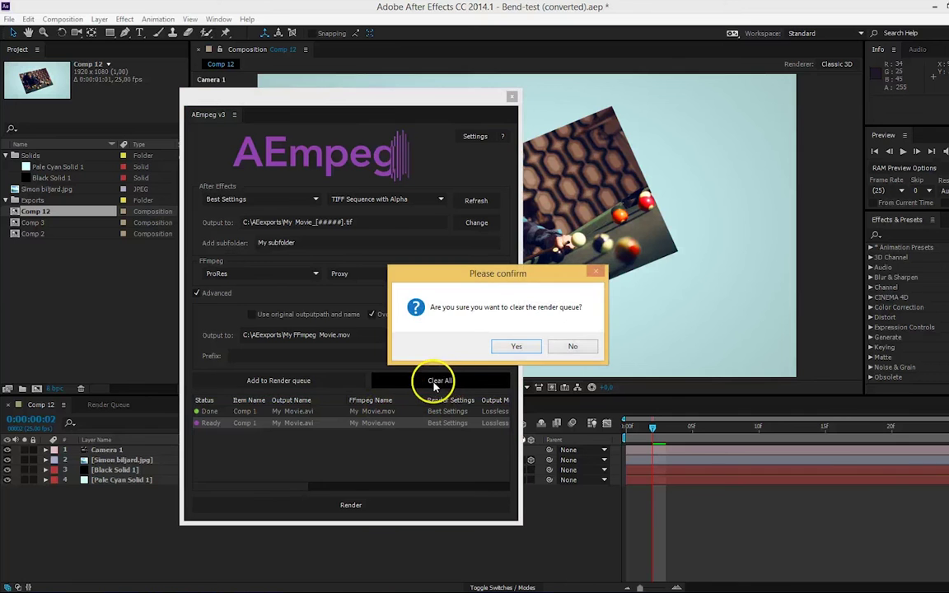
{"action": "left_click", "coordinate": [515, 347]}
{"action": "left_click", "coordinate": [276, 380]}
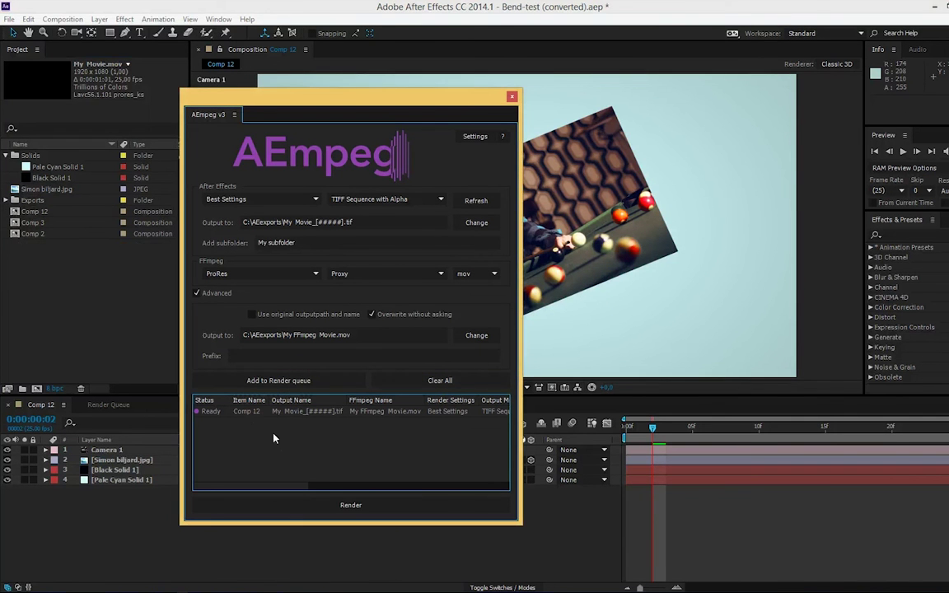
{"action": "left_click", "coordinate": [250, 400]}
Queue the exported TIFF sequence plus Comp 12, Comp 3 and Comp 2, and select My Movie.mov
{"action": "left_click", "coordinate": [15, 200]}
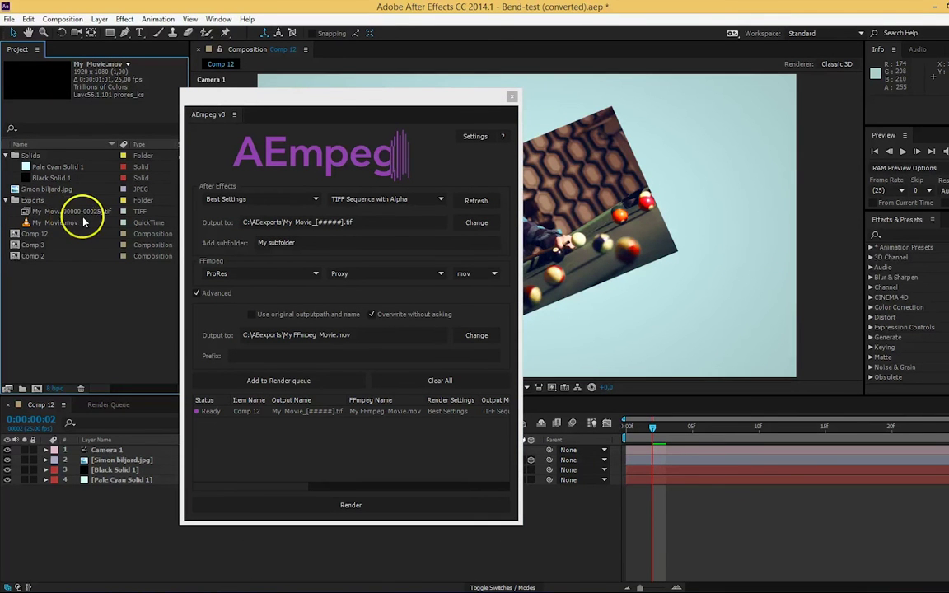
{"action": "left_click", "coordinate": [71, 212]}
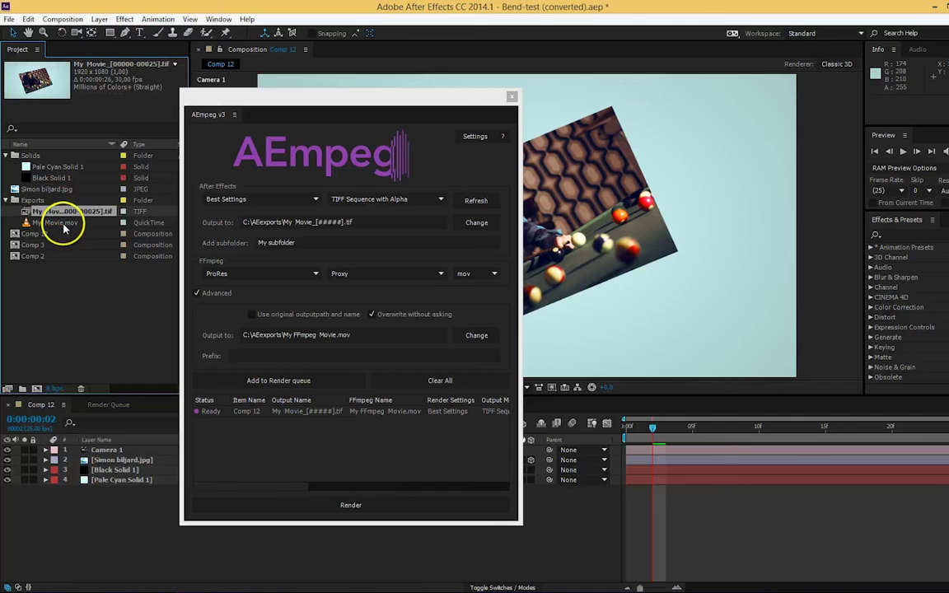
{"action": "left_click", "coordinate": [258, 382]}
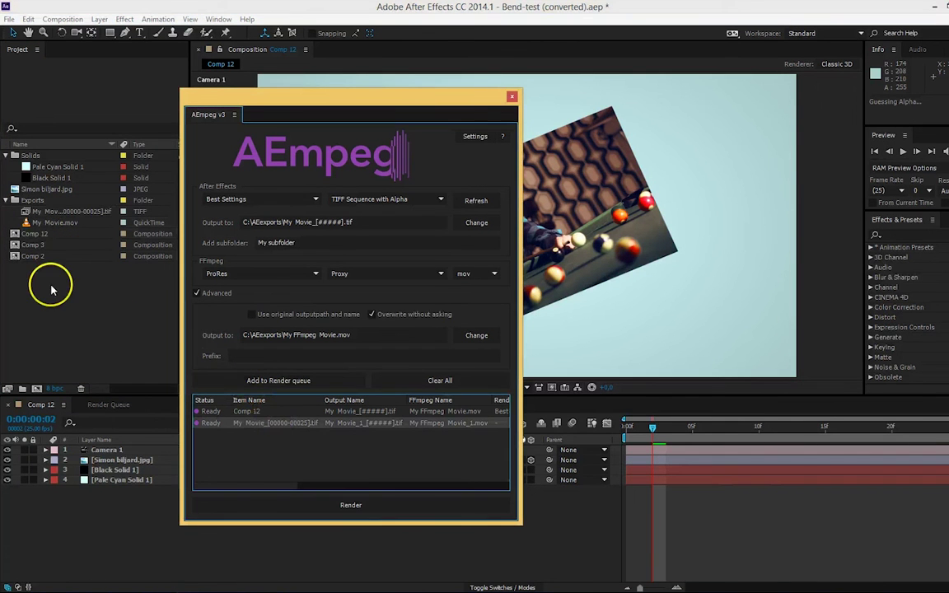
{"action": "mouse_move", "coordinate": [35, 233]}
{"action": "left_mouse_down"}
{"action": "mouse_move", "coordinate": [56, 290]}
{"action": "mouse_move", "coordinate": [31, 212]}
{"action": "left_mouse_up"}
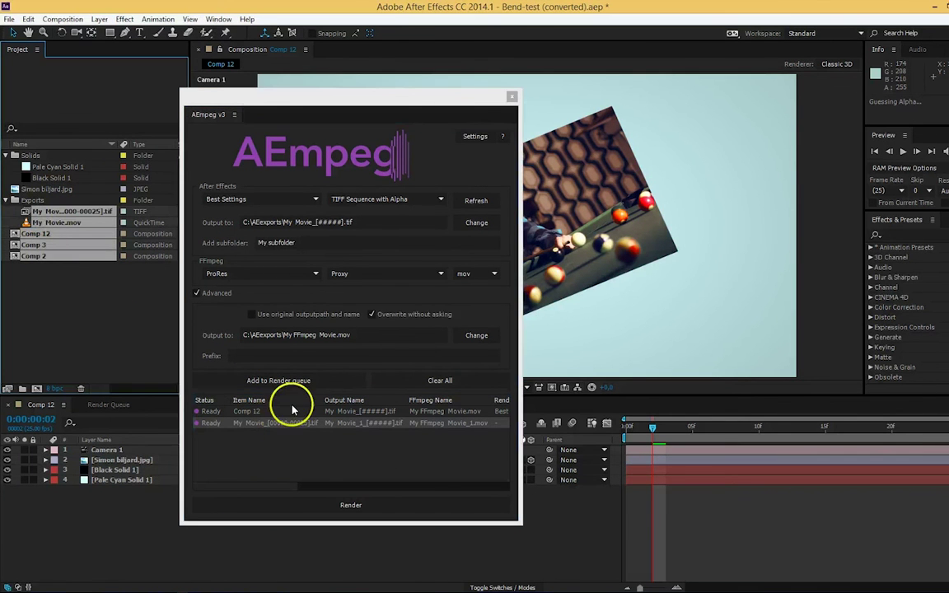
{"action": "left_click", "coordinate": [298, 380]}
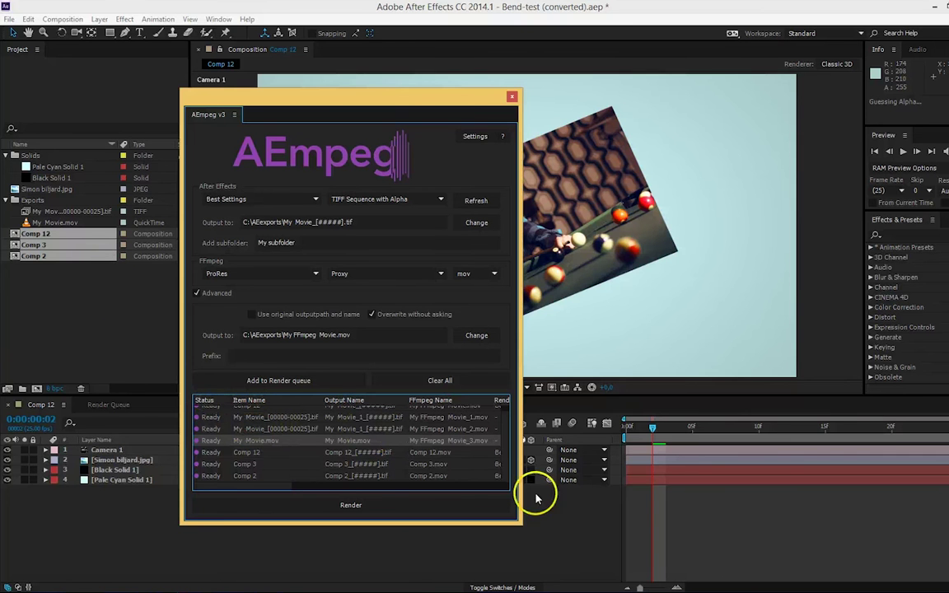
{"action": "left_click", "coordinate": [75, 224]}
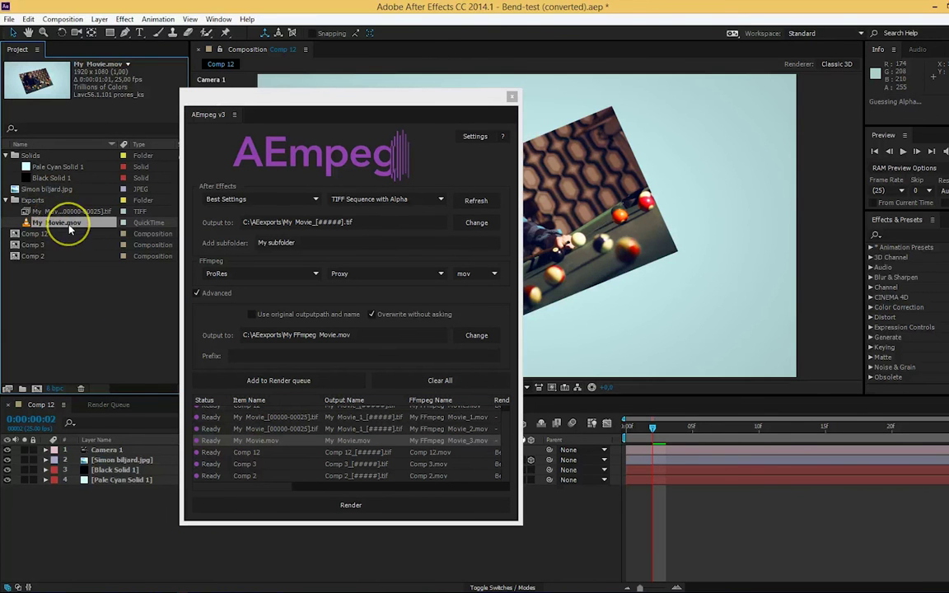
Open AEmpeg Settings and confirm that FFmpeg is installed
{"action": "left_click", "coordinate": [477, 137]}
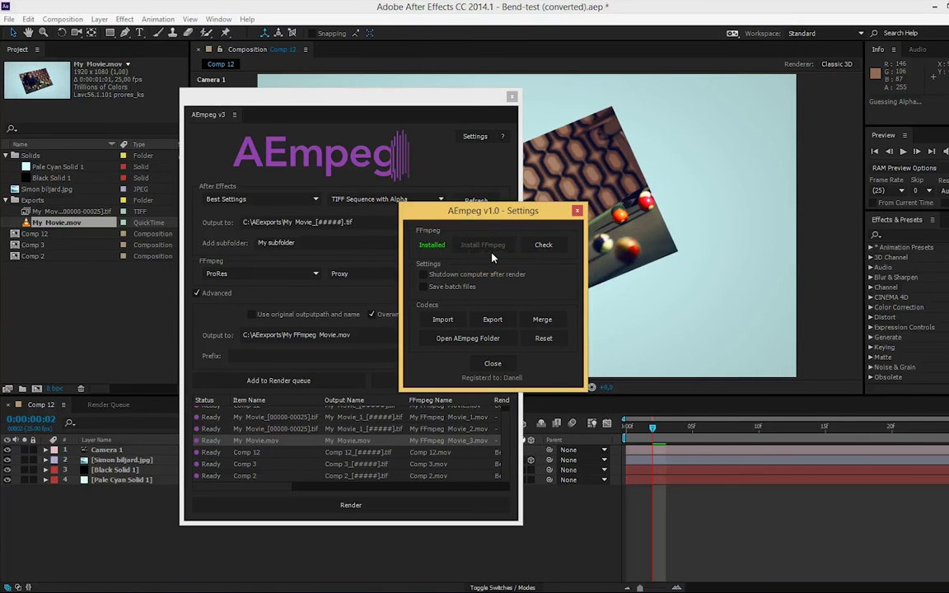
{"action": "left_click", "coordinate": [543, 245]}
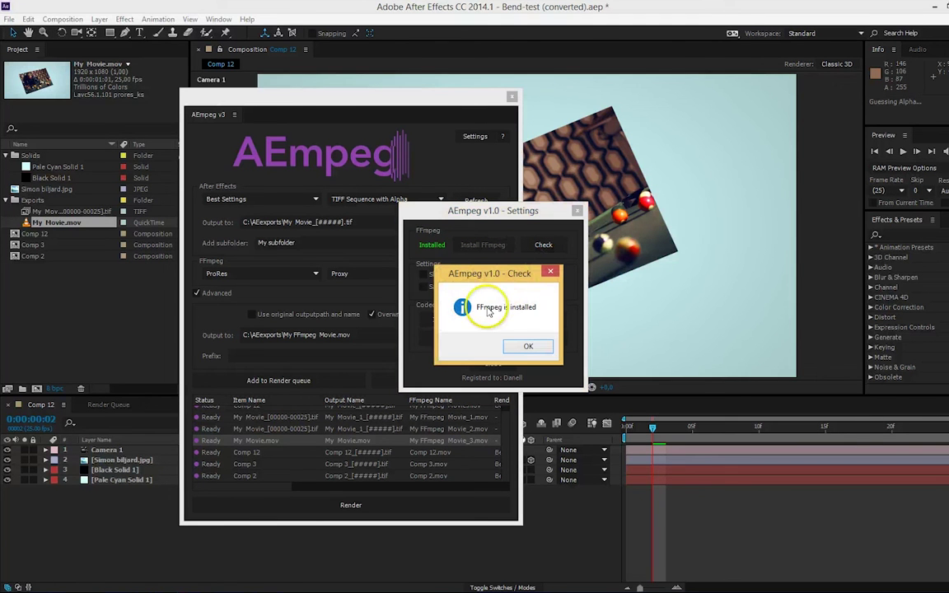
{"action": "left_click", "coordinate": [523, 350]}
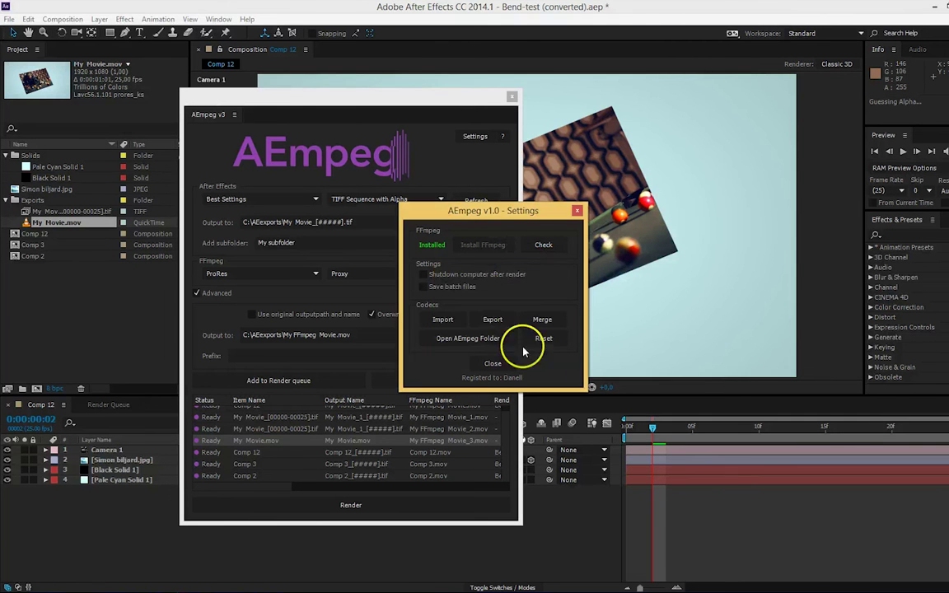
Enable shutting down the computer after rendering, including on errors, and saving batch files
{"action": "left_click", "coordinate": [500, 278]}
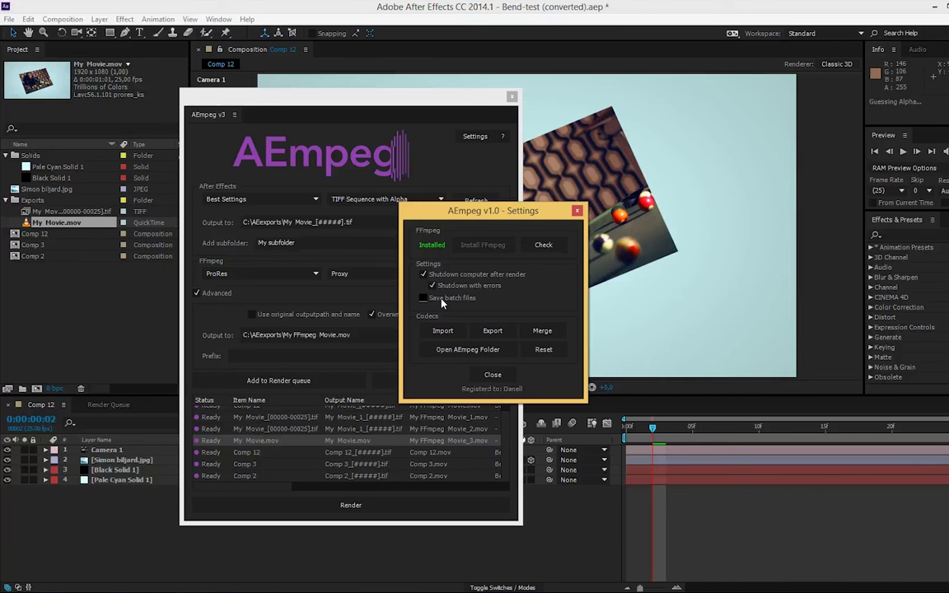
{"action": "left_click", "coordinate": [442, 302]}
{"action": "left_click", "coordinate": [492, 331]}
{"action": "left_click", "coordinate": [542, 330]}
{"action": "left_click", "coordinate": [455, 351]}
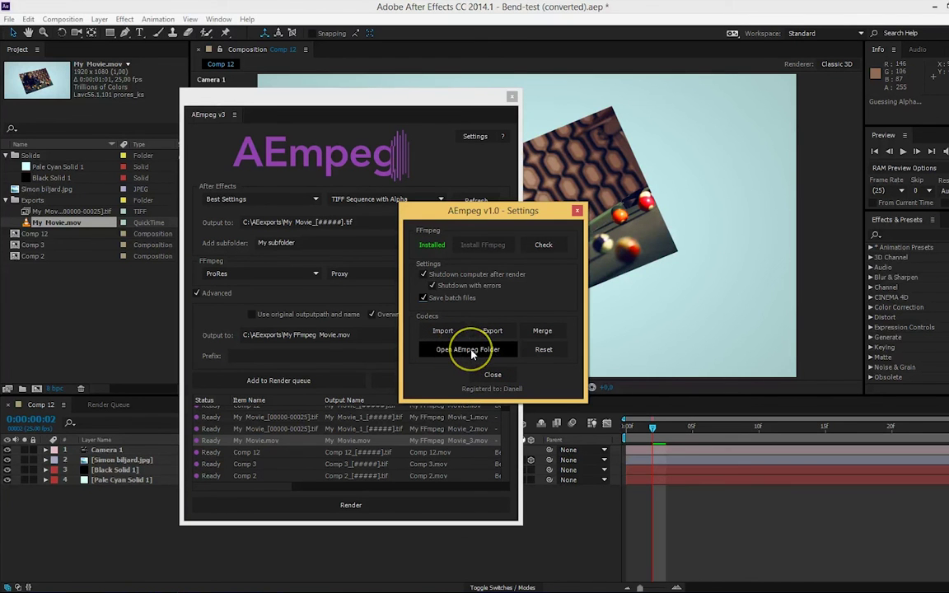
Open AEmpeg's folder in File Explorer and select the aempegCodecs file
{"action": "left_click", "coordinate": [467, 353]}
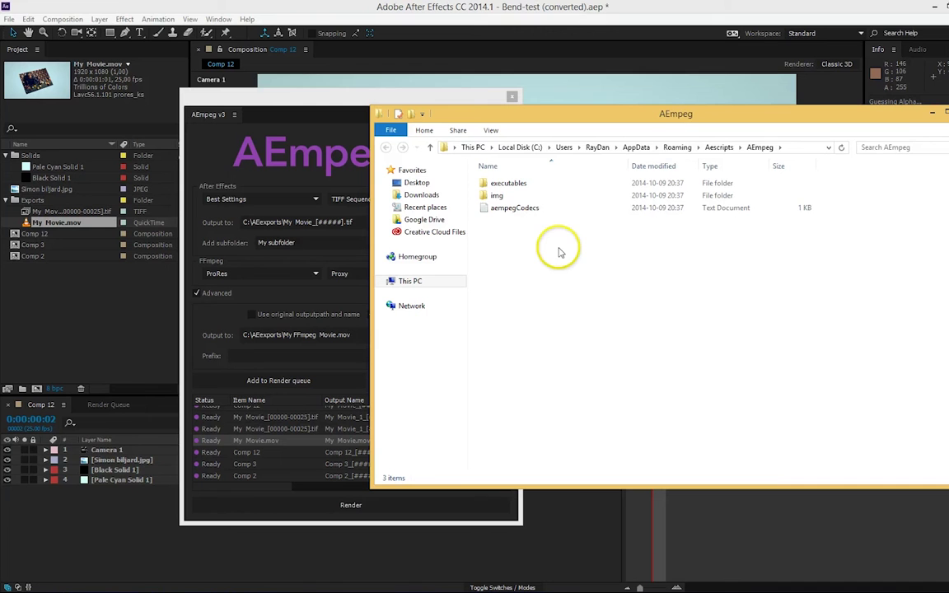
{"action": "left_click", "coordinate": [516, 210]}
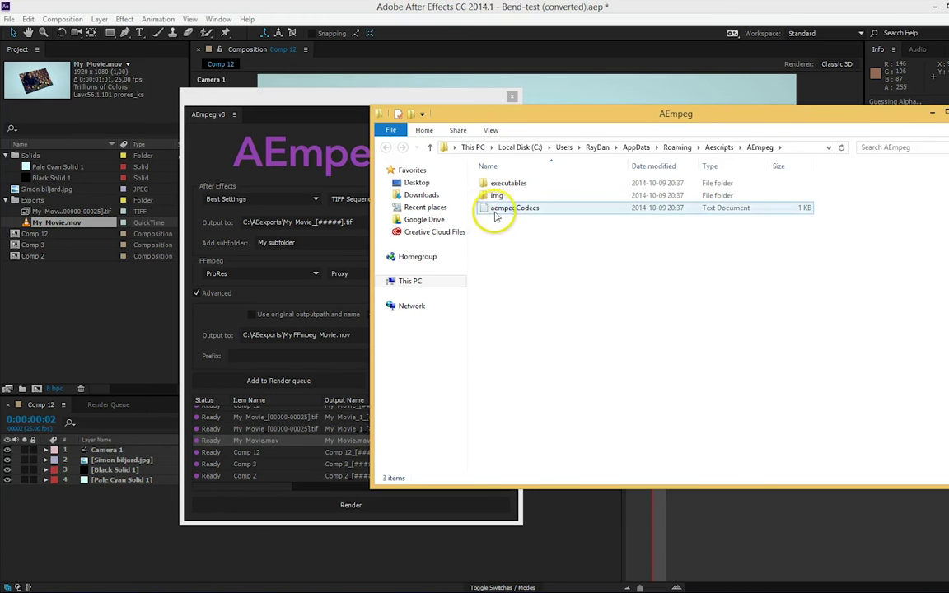
{"action": "left_click", "coordinate": [520, 213]}
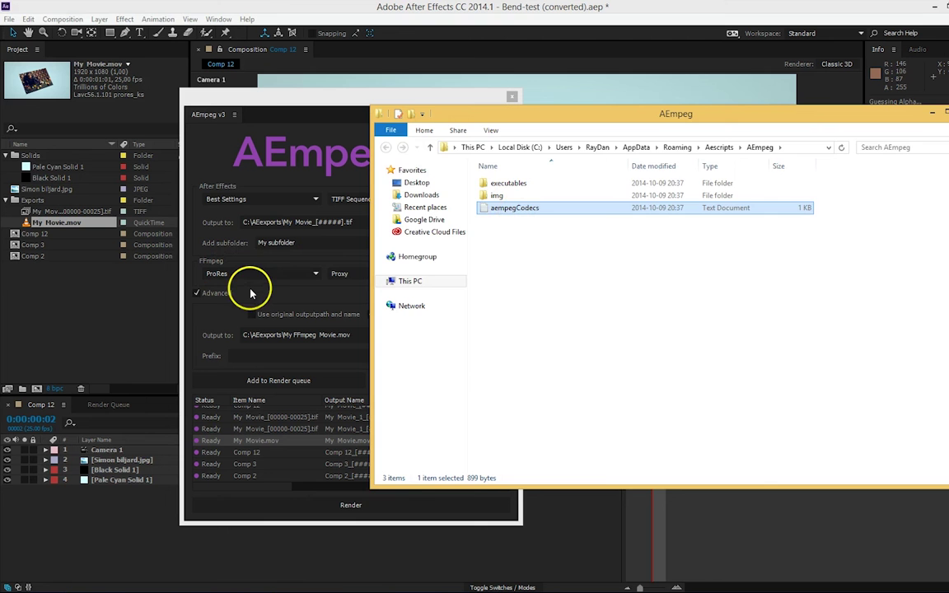
{"action": "key", "text": "alt+Tab"}
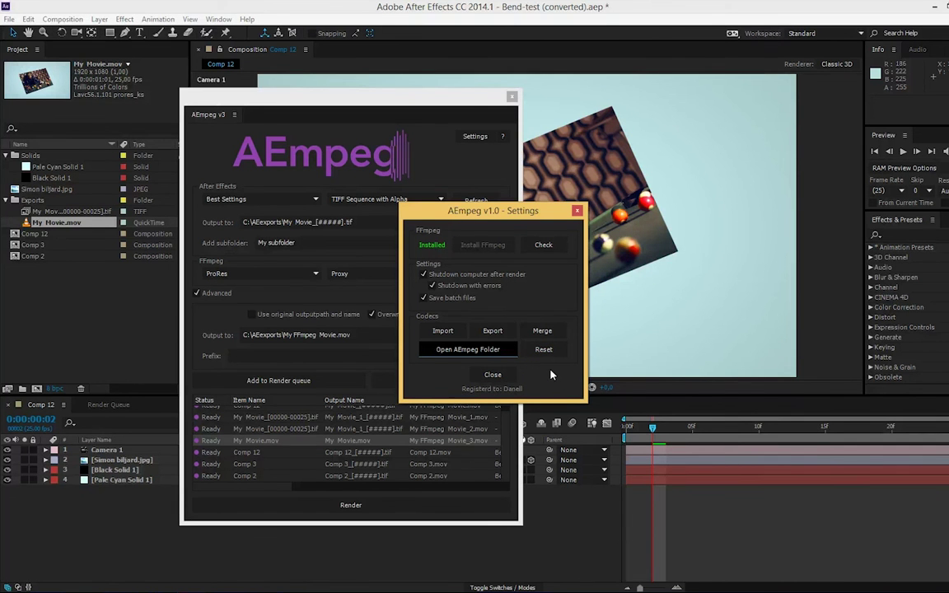
Reopen AEmpeg's folder under Aescripts and select the aempegCodecs text file again
{"action": "left_click", "coordinate": [456, 355]}
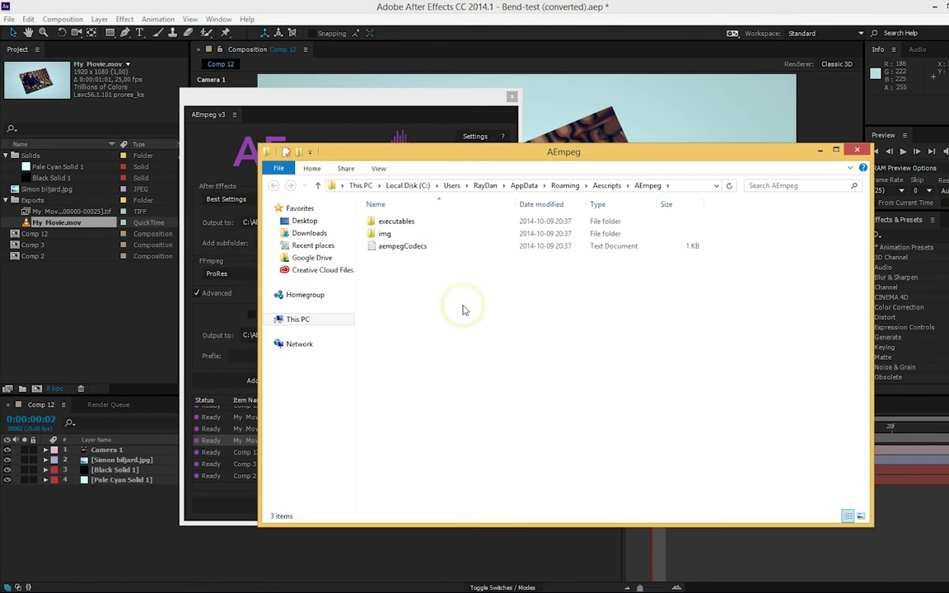
{"action": "left_click", "coordinate": [399, 246]}
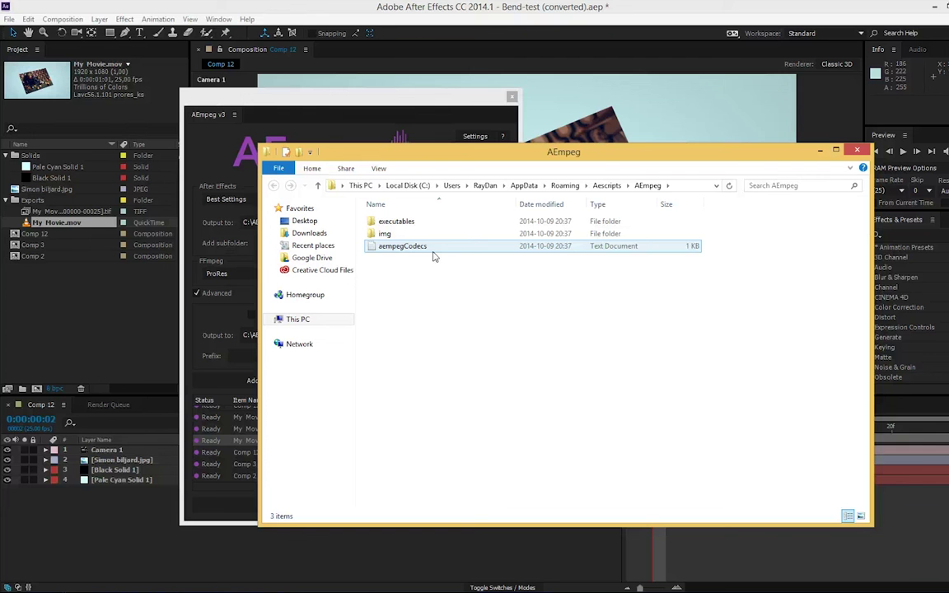
{"action": "left_click", "coordinate": [405, 261]}
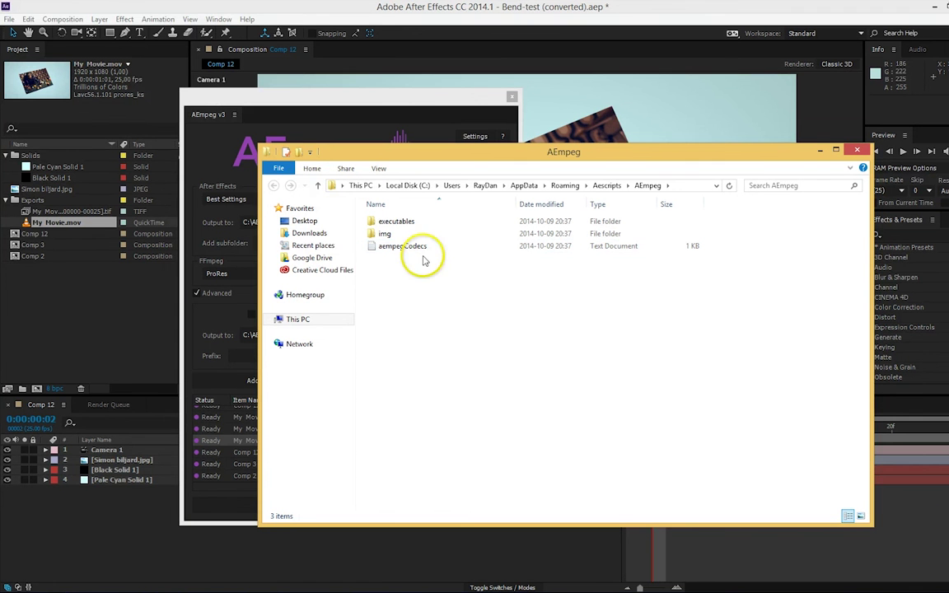
{"action": "left_click", "coordinate": [412, 280]}
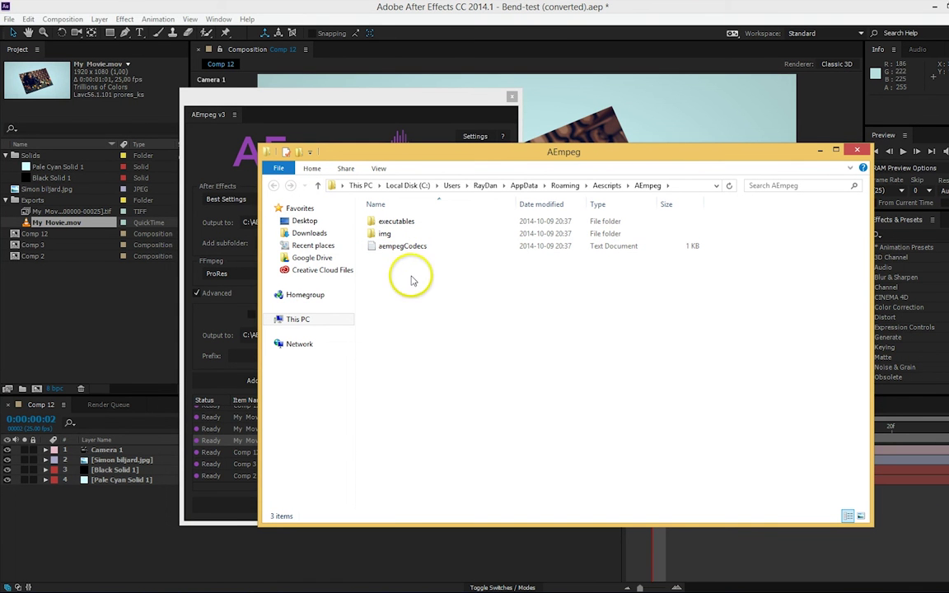
{"action": "left_click", "coordinate": [409, 260]}
{"action": "left_click", "coordinate": [402, 249]}
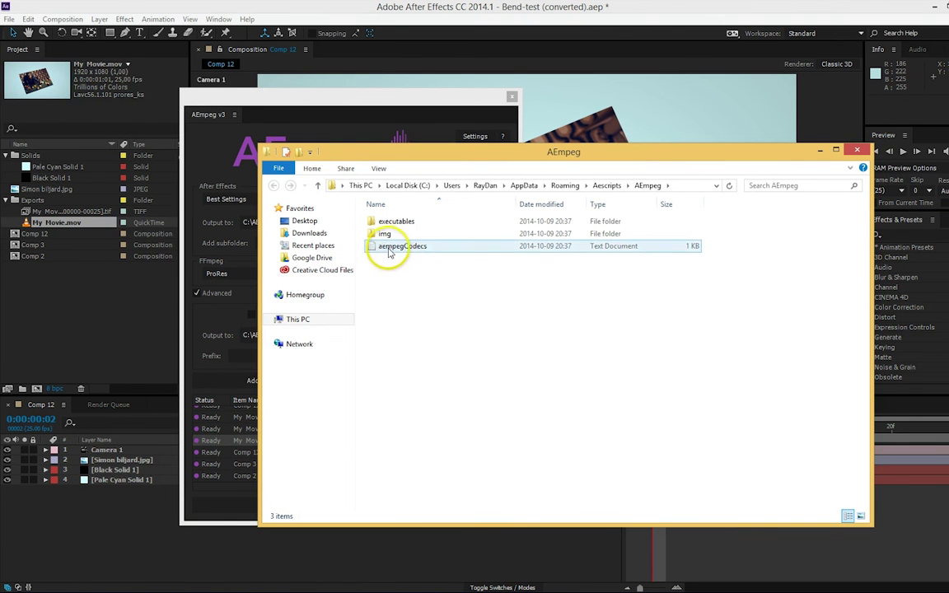
Open aempegCodecs in Notepad and type a new 'UT Video:' heading after the JPEG2000 block
{"action": "double_click", "coordinate": [406, 249]}
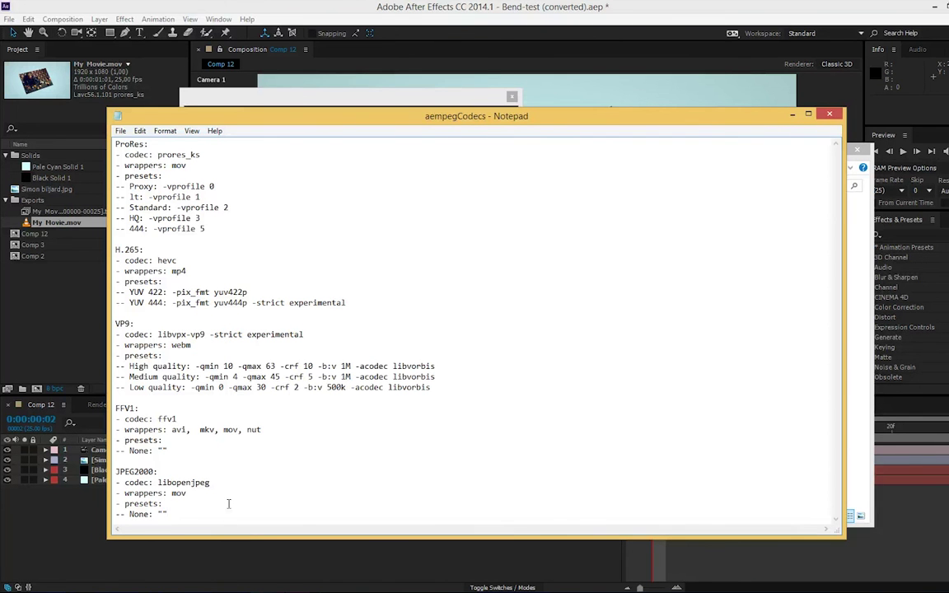
{"action": "key", "text": "Return"}
{"action": "key", "text": "Return"}
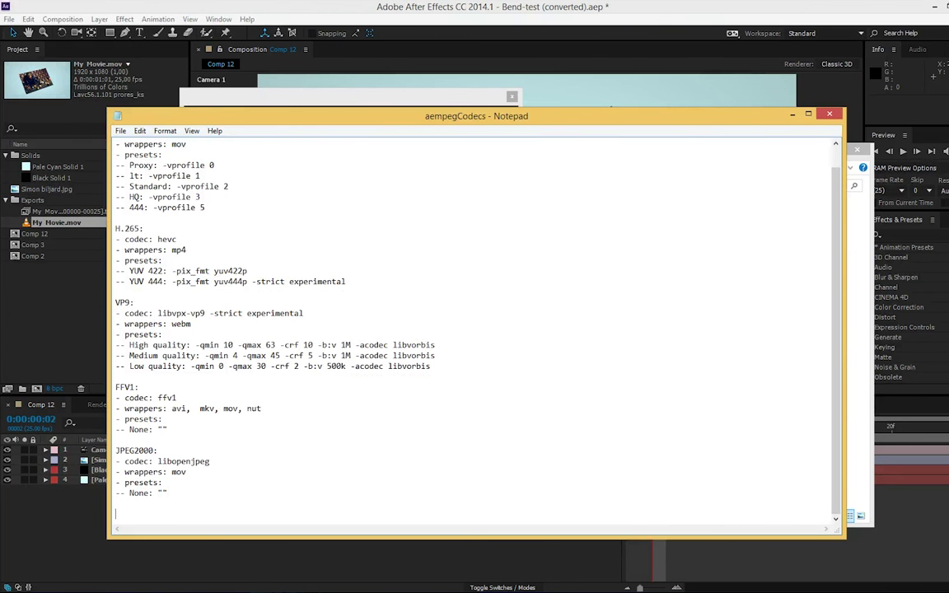
{"action": "left_click_drag", "start_coordinate": [303, 123], "coordinate": [487, 107]}
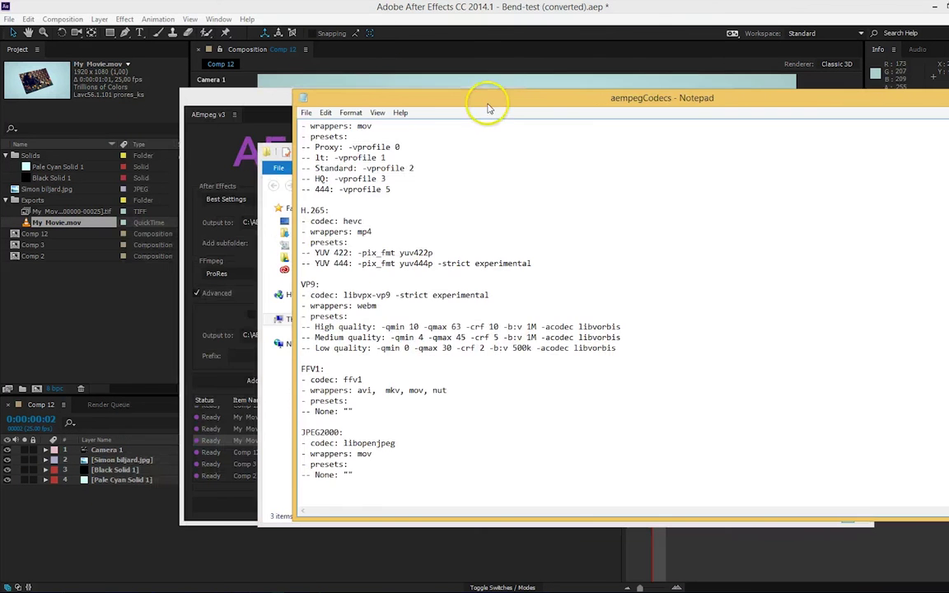
{"action": "left_click", "coordinate": [219, 247]}
{"action": "left_click", "coordinate": [239, 273]}
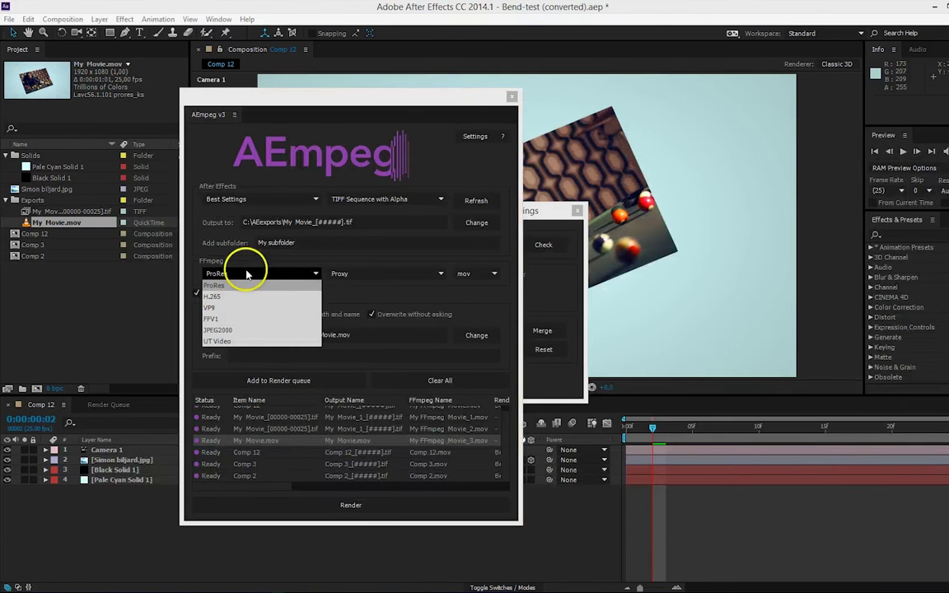
{"action": "key", "text": "alt+Tab"}
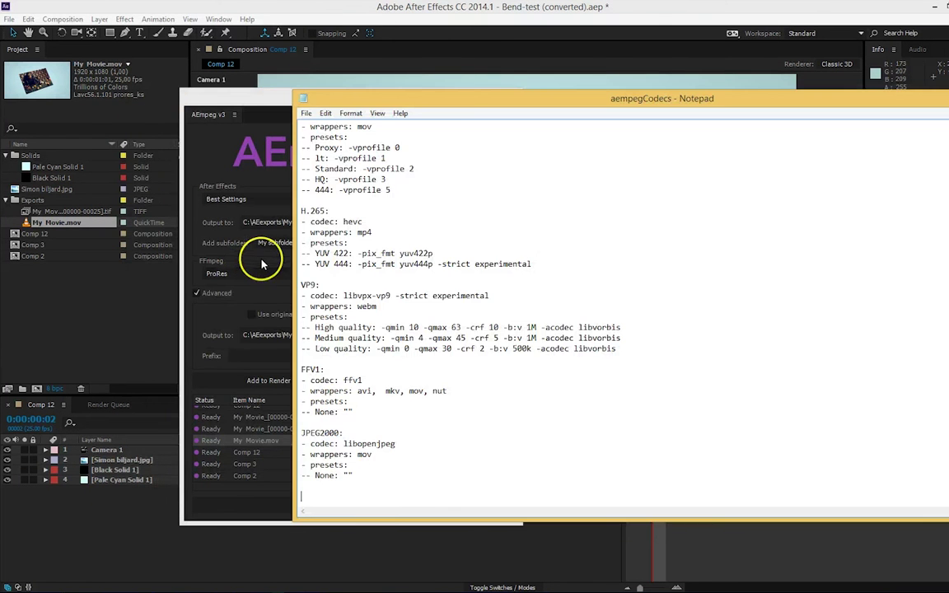
{"action": "left_click", "coordinate": [374, 485]}
{"action": "key", "text": "Return"}
{"action": "type", "text": "UT Vi"}
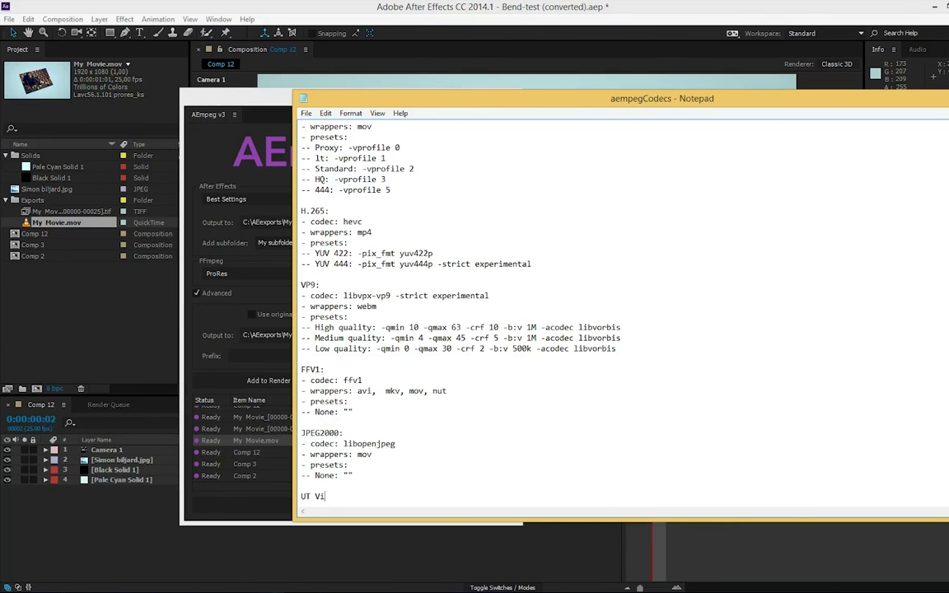
{"action": "type", "text": "deo:"}
Add the lines '- codec: utvideo' and '- wrappers: avi' under the UT Video heading
{"action": "key", "text": "Return"}
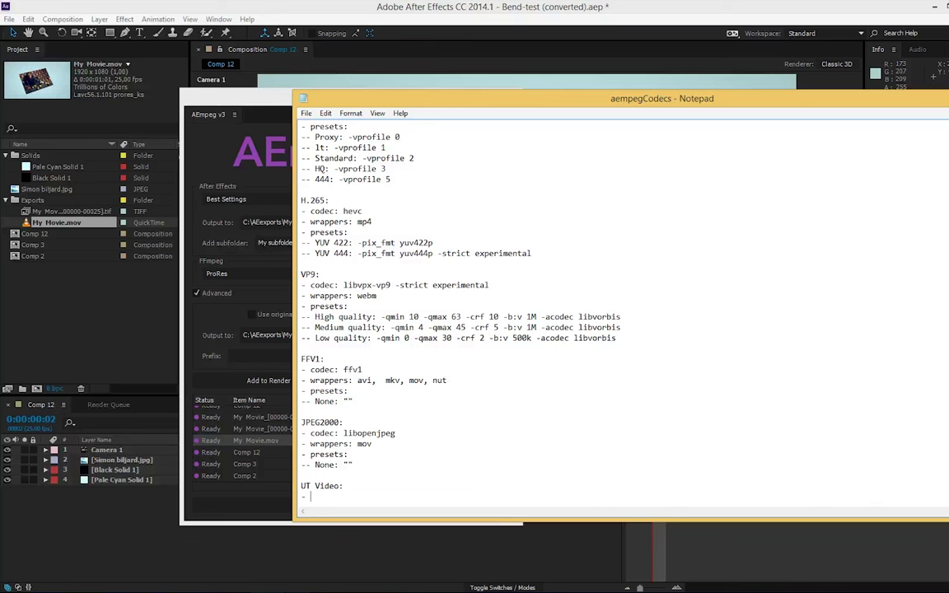
{"action": "type", "text": "- codec:"}
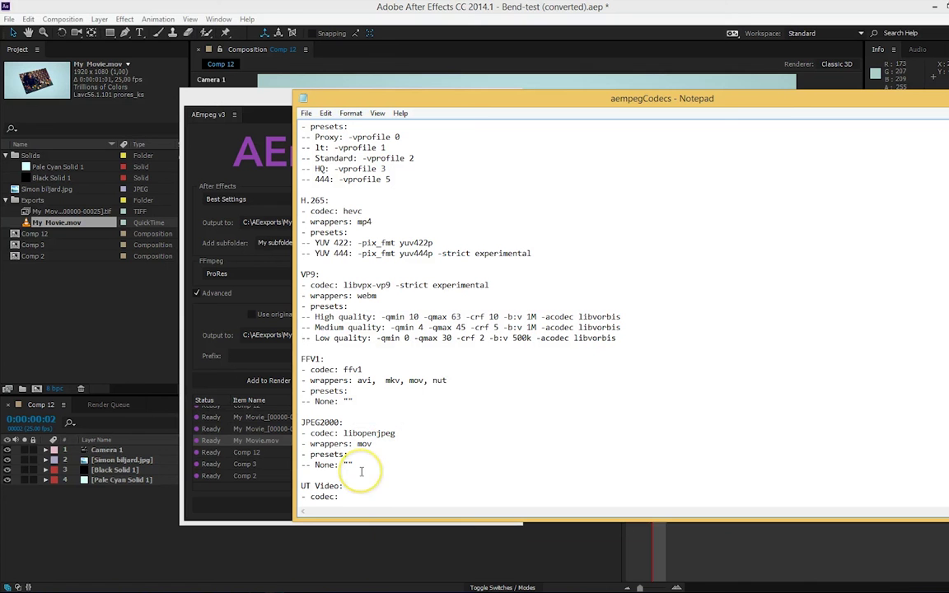
{"action": "type", "text": "utvideo"}
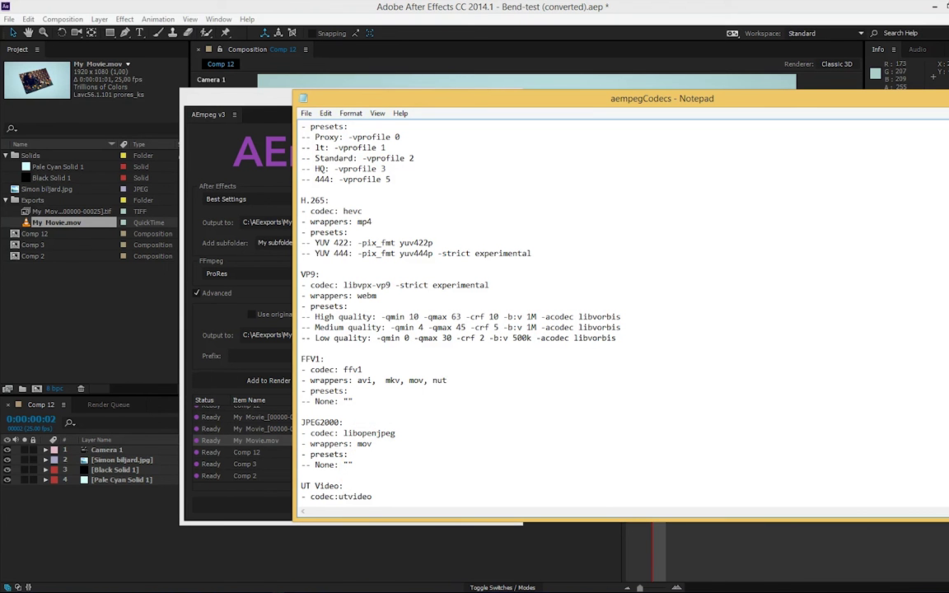
{"action": "key", "text": "Left"}
{"action": "key", "text": "Left"}
{"action": "key", "text": "Left"}
{"action": "key", "text": "Left"}
{"action": "key", "text": "Right"}
{"action": "key", "text": "Right"}
{"action": "key", "text": "Right"}
{"action": "key", "text": "Right"}
{"action": "key", "text": "Right"}
{"action": "key", "text": "Right"}
{"action": "key", "text": "Right"}
{"action": "key", "text": "Return"}
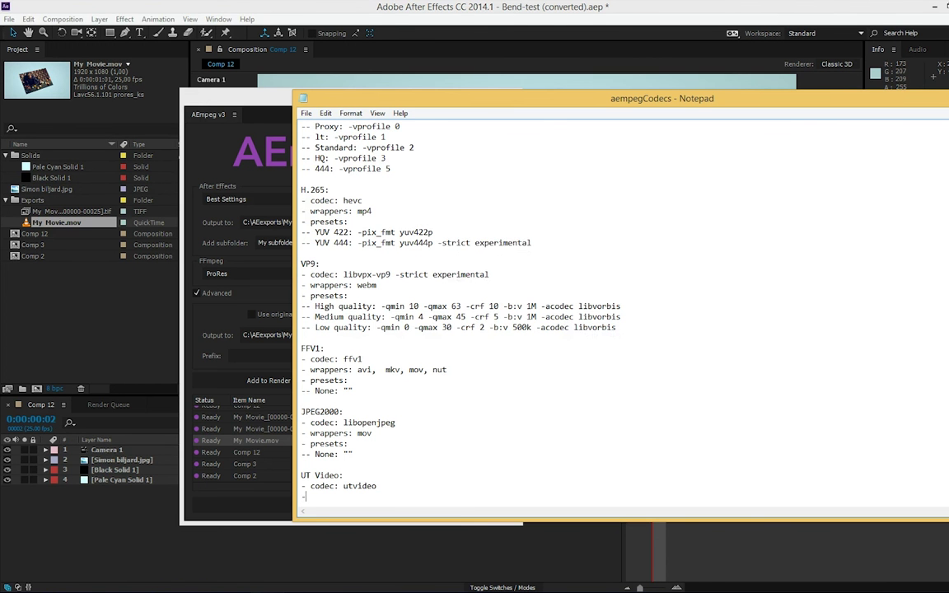
{"action": "type", "text": "- wrappers:"}
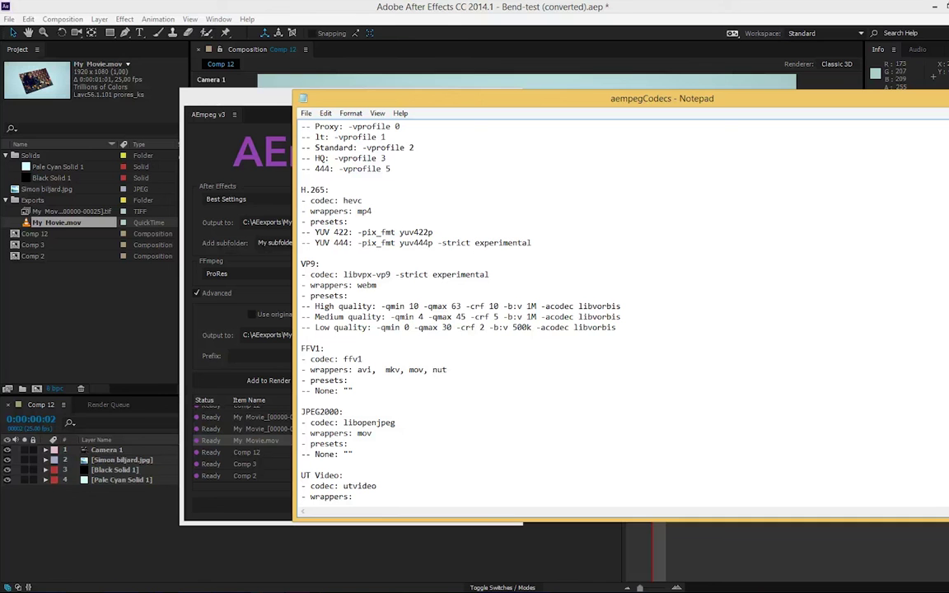
{"action": "type", "text": "avi"}
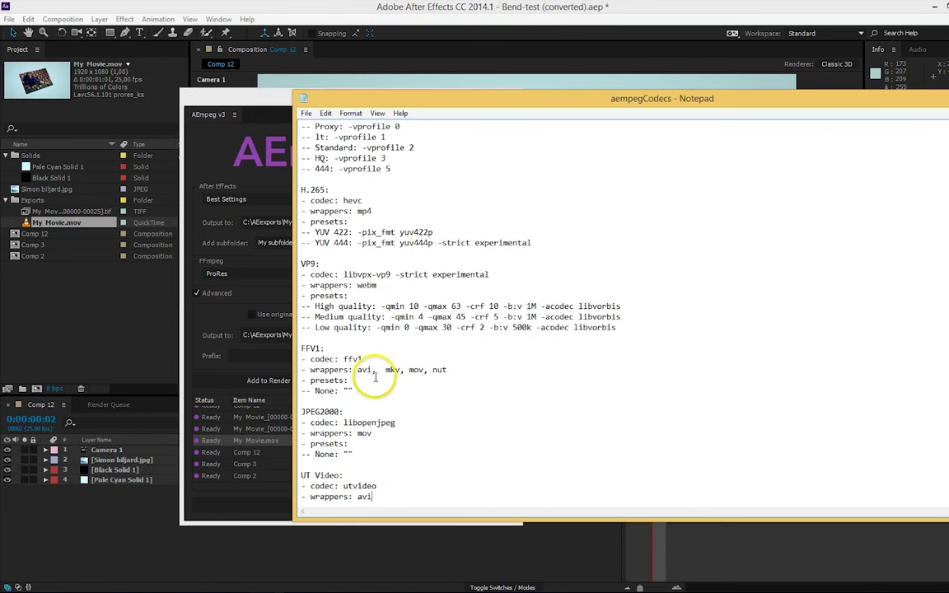
Add a '- presets:' line and begin the first preset, checking AEmpeg's existing preset names
{"action": "scroll", "coordinate": [618, 312], "scroll_direction": "down", "scroll_amount": 1}
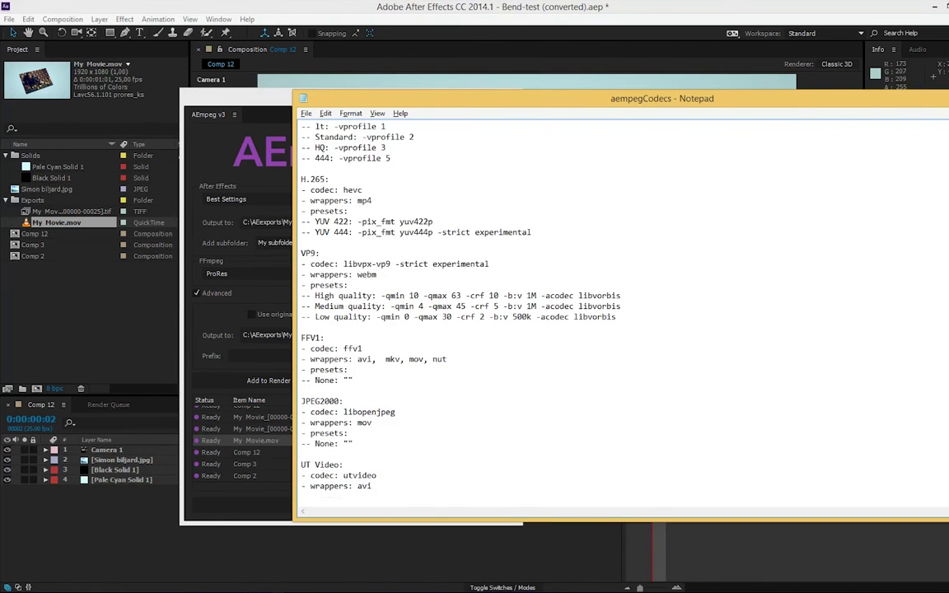
{"action": "type", "text": "- presets:"}
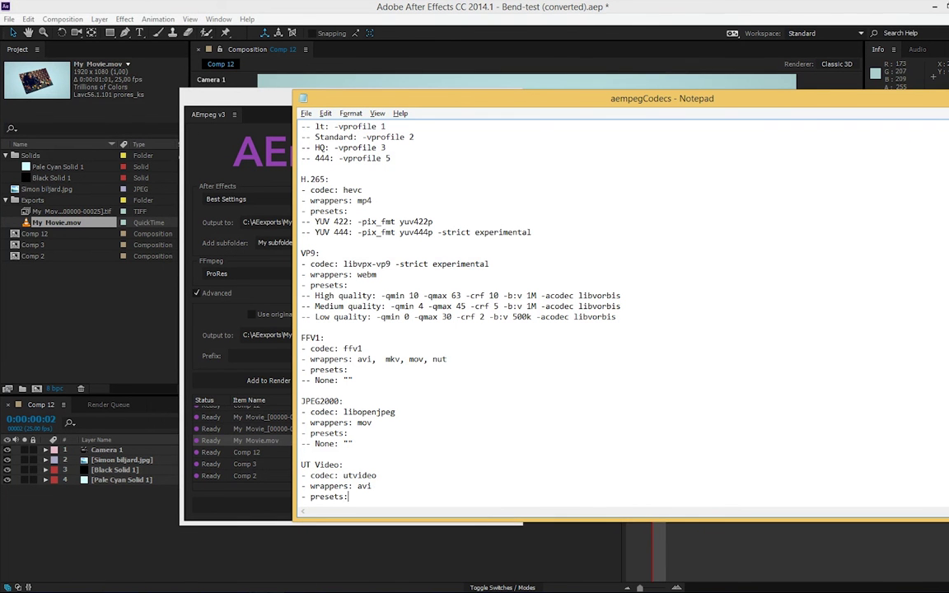
{"action": "key", "text": "Return"}
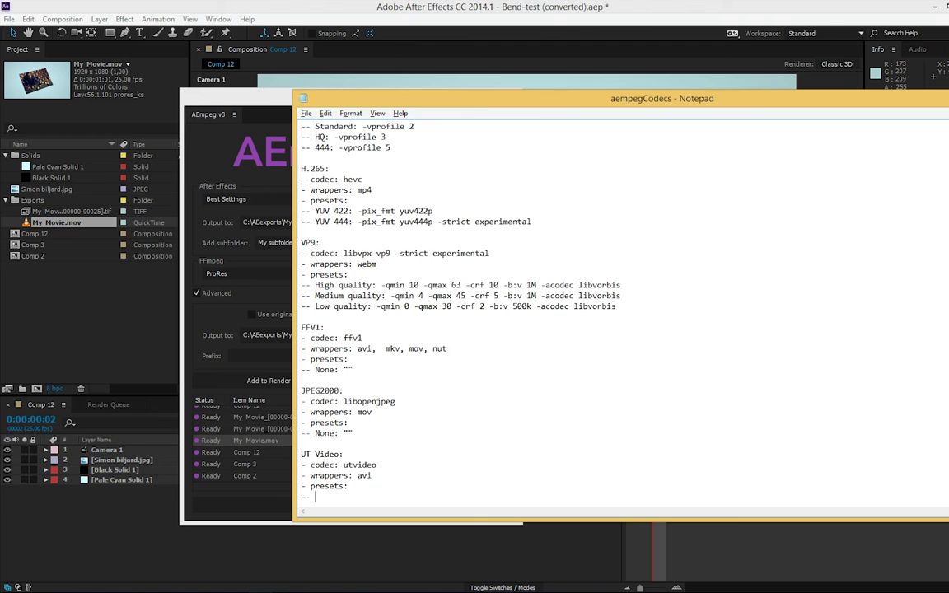
{"action": "type", "text": "--"}
{"action": "left_click", "coordinate": [273, 288]}
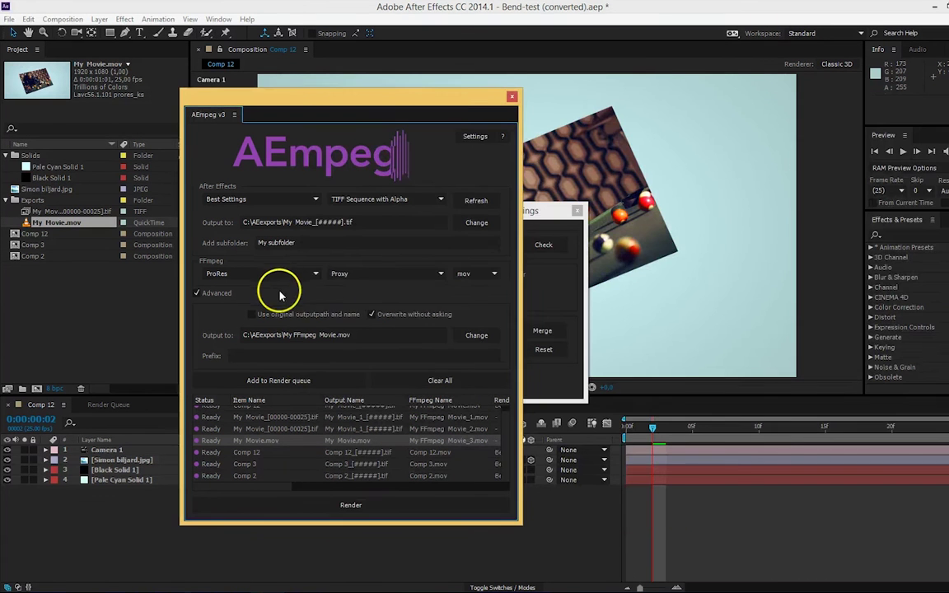
{"action": "left_click", "coordinate": [366, 272]}
{"action": "key", "text": "alt+Tab"}
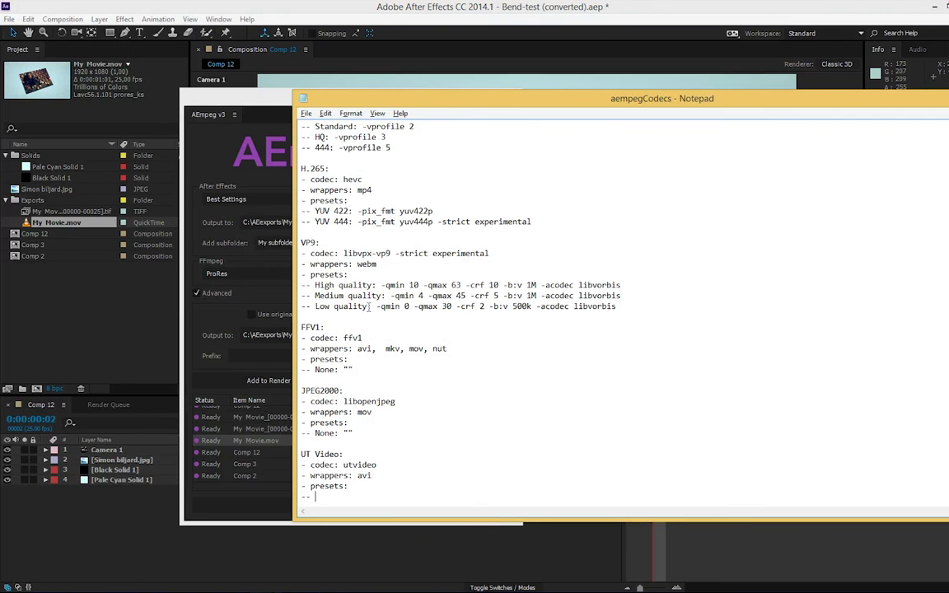
List the presets 'RGB24:', 'RGB Alpha' and 'YUV 422:' on separate lines
{"action": "type", "text": "RGB24:"}
{"action": "key", "text": "Return"}
{"action": "type", "text": "-- R"}
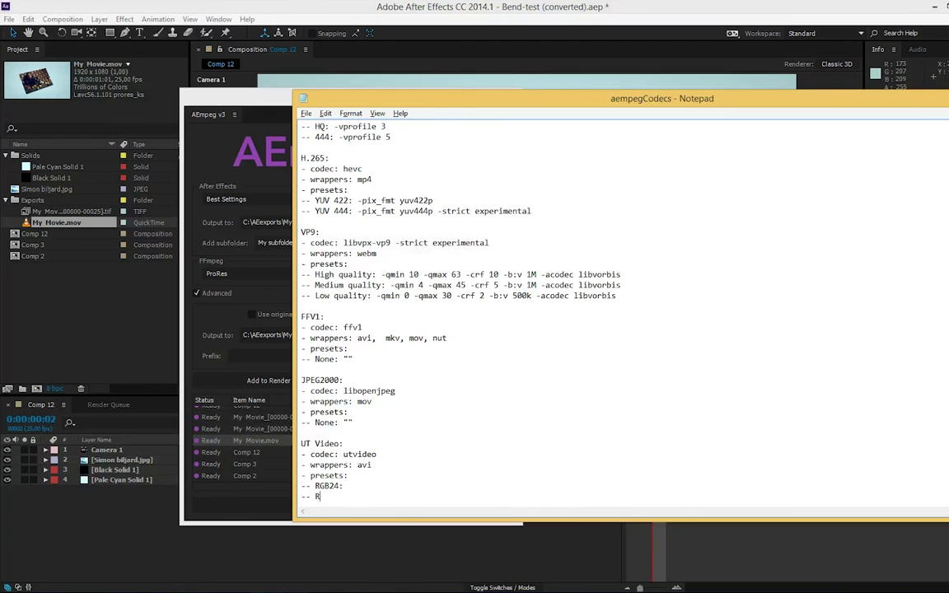
{"action": "type", "text": "GB Alpha"}
{"action": "key", "text": "Return"}
{"action": "type", "text": "--"}
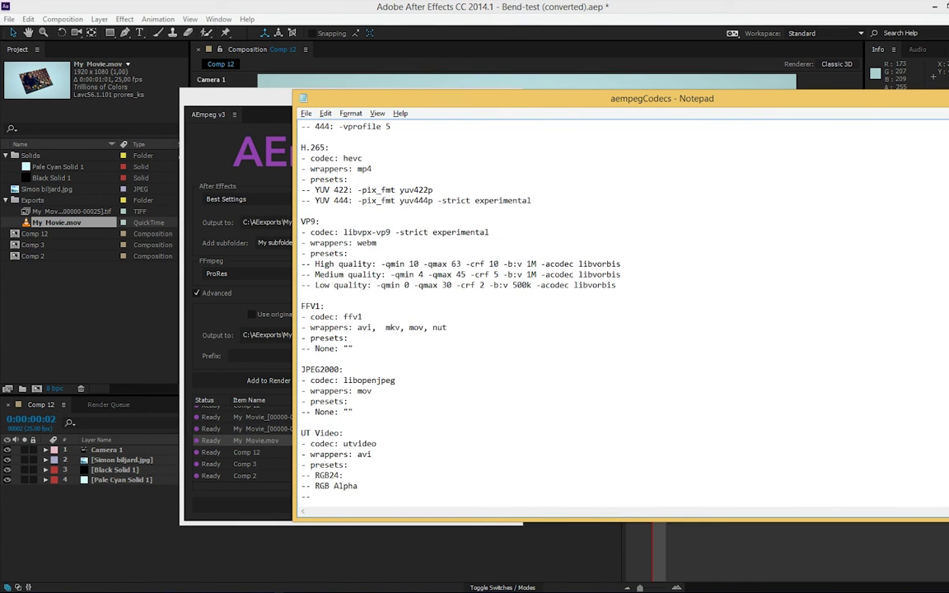
{"action": "type", "text": " YUV 422:"}
Add a colon after RGB Alpha and set -pix_fmt rgb24, rgba and yuv422p for the three presets
{"action": "left_click", "coordinate": [358, 486]}
{"action": "type", "text": ":"}
{"action": "left_click", "coordinate": [343, 475]}
{"action": "type", "text": "-pix_f"}
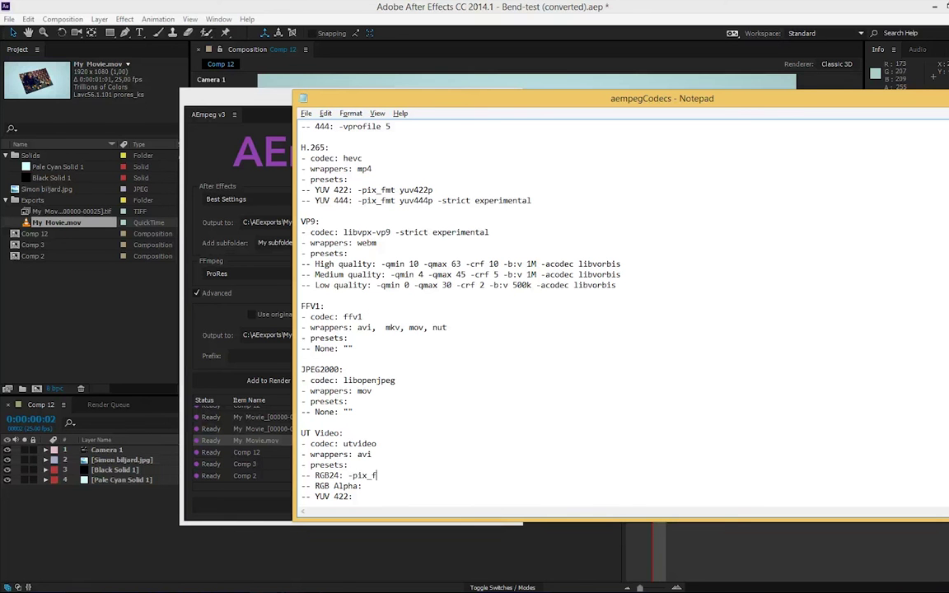
{"action": "type", "text": "mt rgb24"}
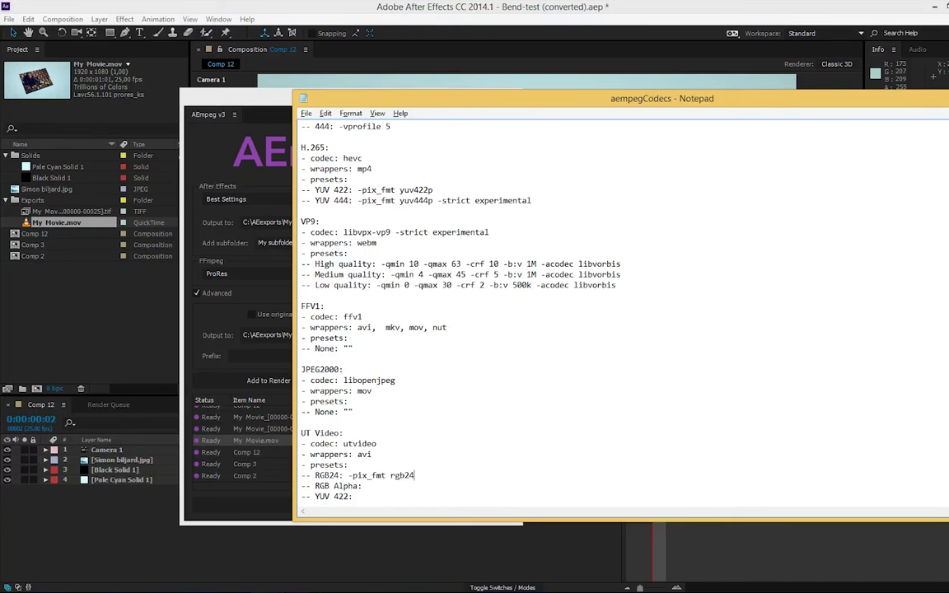
{"action": "key", "text": "Down"}
{"action": "type", "text": "-pix_fmt rgba"}
{"action": "key", "text": "Down"}
{"action": "type", "text": "-pix_fmt yuv"}
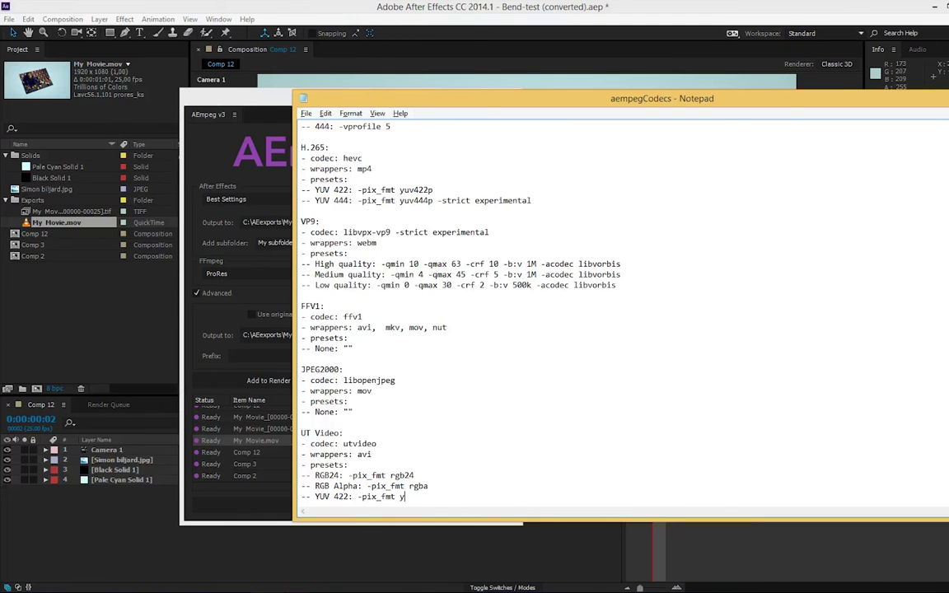
{"action": "type", "text": "422p"}
Save the edited codec list and relaunch AEmpeg via Window > AEmpeg.jsx so it reloads
{"action": "left_click", "coordinate": [306, 113]}
{"action": "left_click", "coordinate": [323, 154]}
{"action": "left_click", "coordinate": [536, 286]}
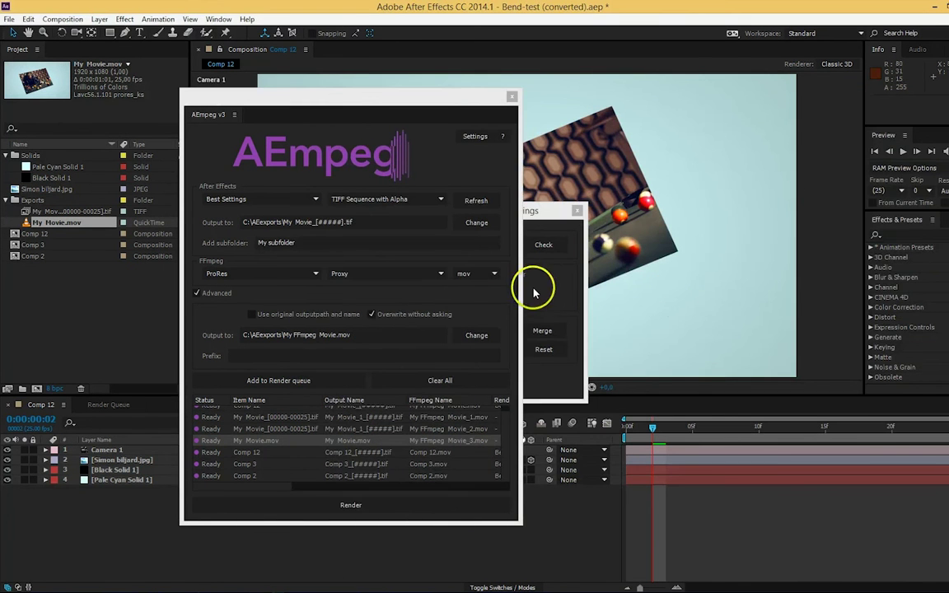
{"action": "left_click", "coordinate": [453, 145]}
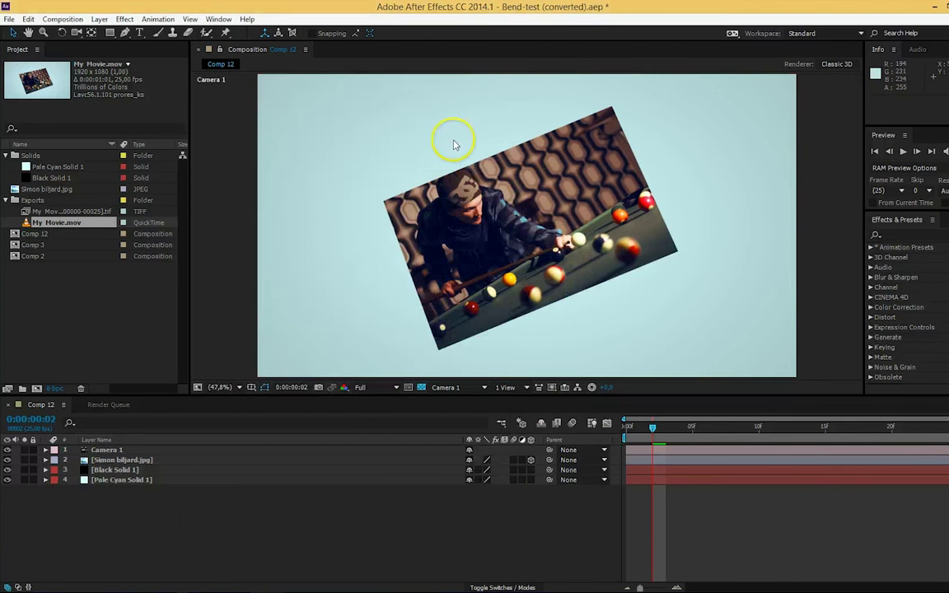
{"action": "left_click", "coordinate": [218, 19]}
{"action": "left_click", "coordinate": [245, 420]}
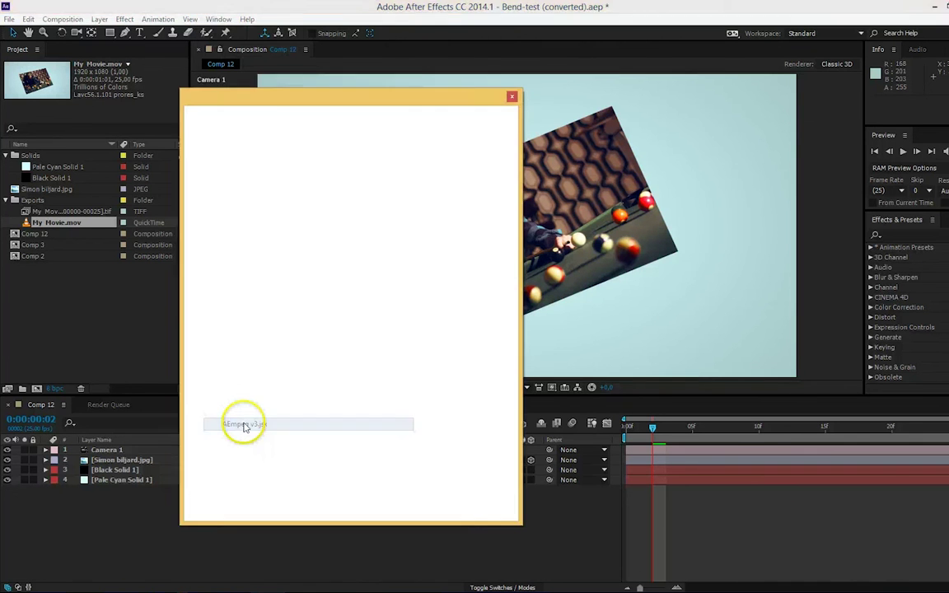
Queue Comp 12 with the UT Video codec and RGB Alpha preset as tes.avi
{"action": "left_click", "coordinate": [281, 274]}
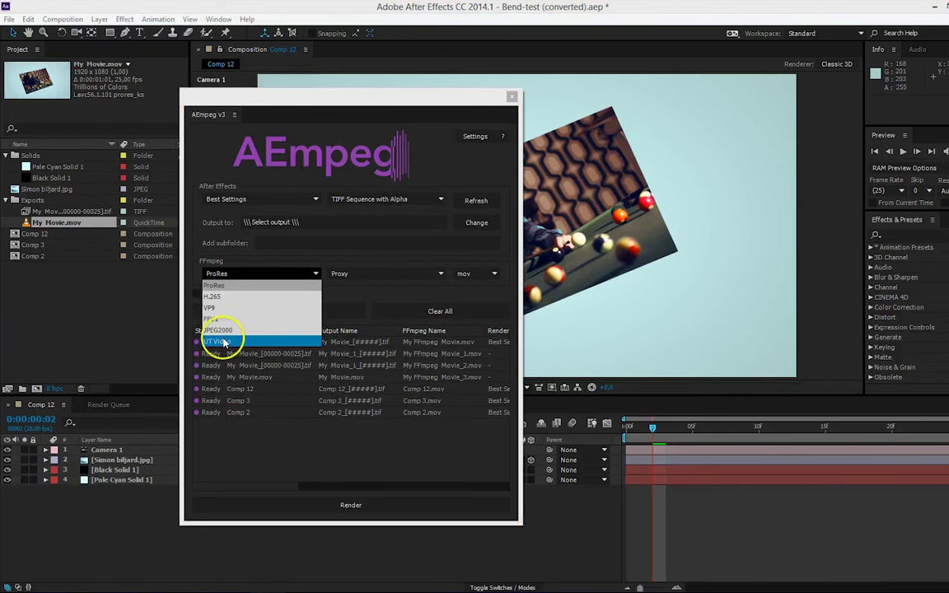
{"action": "left_click", "coordinate": [241, 341]}
{"action": "left_click", "coordinate": [360, 275]}
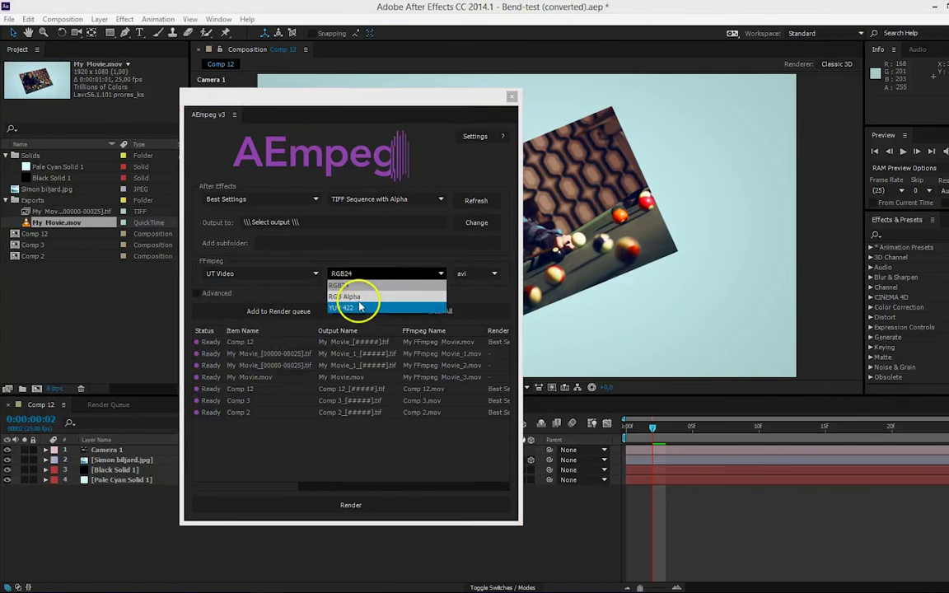
{"action": "left_click", "coordinate": [360, 298]}
{"action": "left_click", "coordinate": [359, 311]}
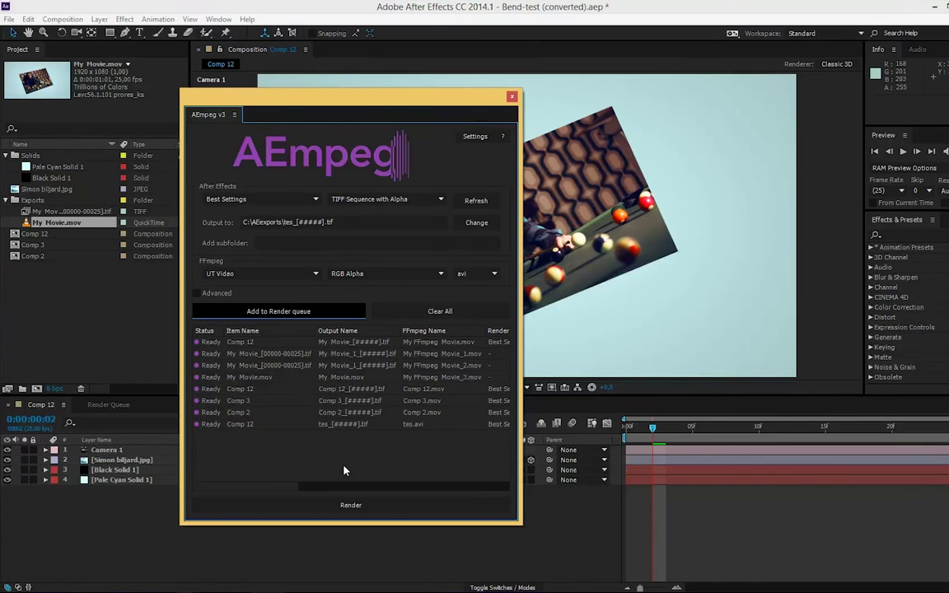
{"action": "left_click", "coordinate": [408, 99]}
{"action": "left_click", "coordinate": [502, 139]}
{"action": "left_click_drag", "start_coordinate": [483, 156], "coordinate": [483, 145]}
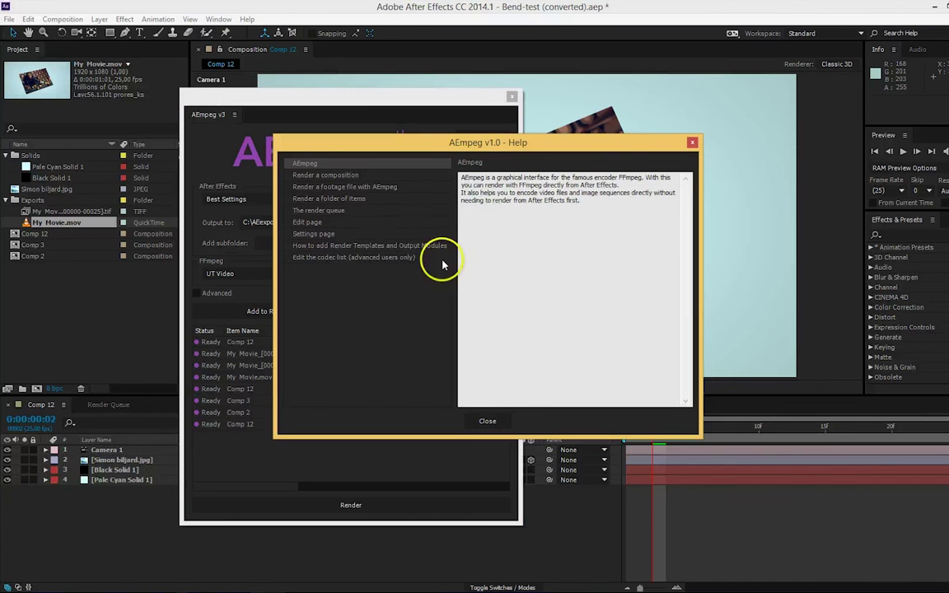
{"action": "left_click", "coordinate": [344, 245]}
{"action": "left_click", "coordinate": [355, 258]}
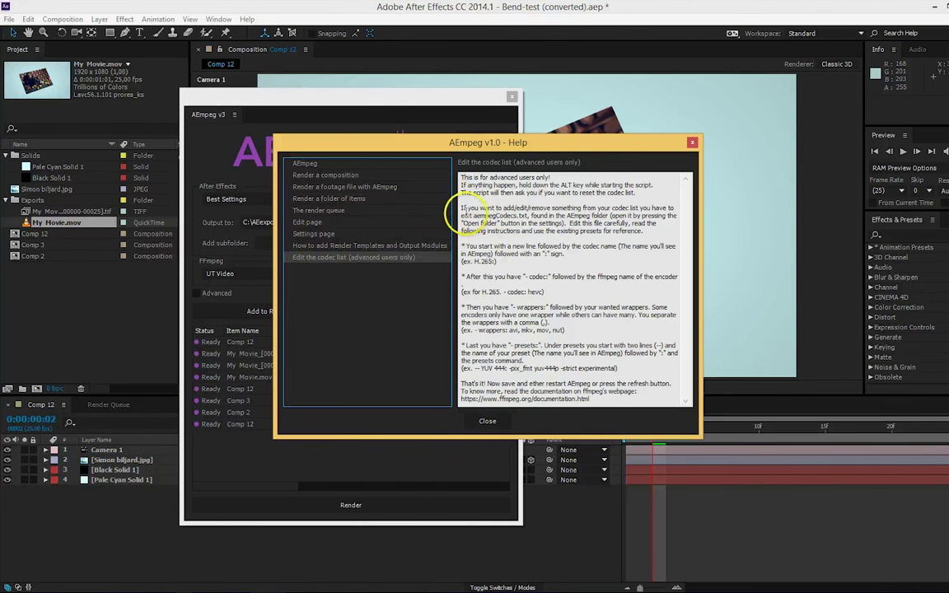
{"action": "left_click_drag", "start_coordinate": [466, 208], "coordinate": [494, 318]}
{"action": "left_click", "coordinate": [534, 327]}
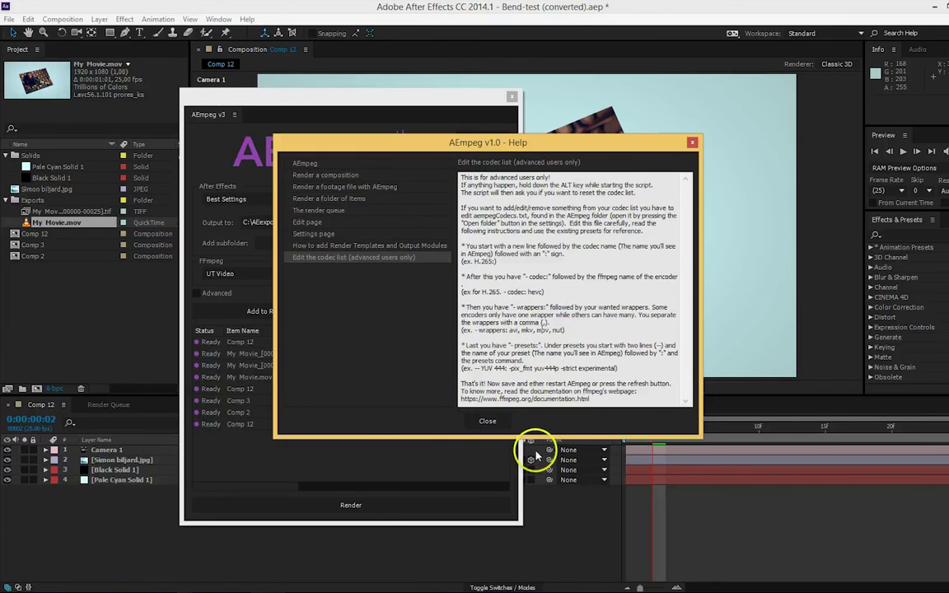
{"action": "left_click", "coordinate": [487, 421]}
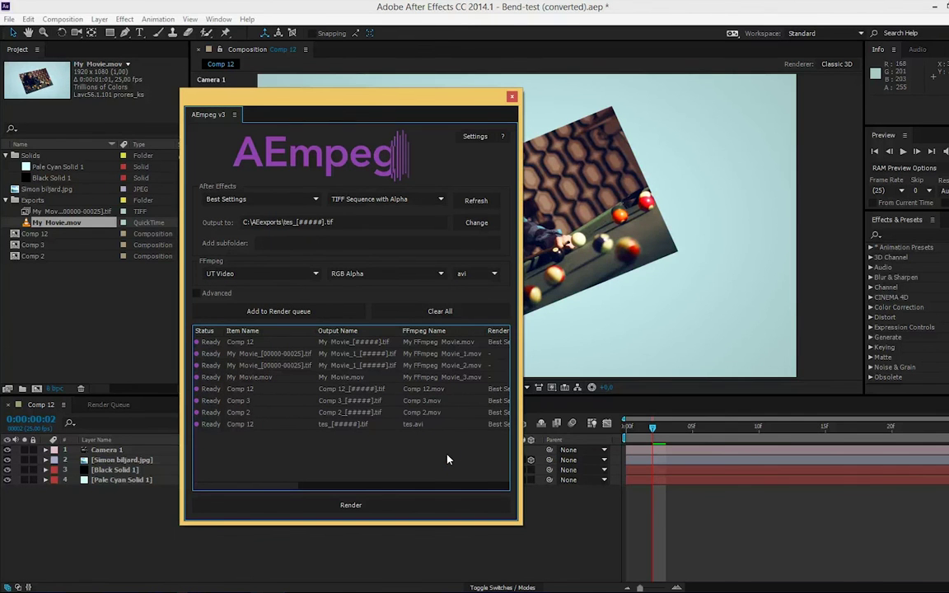